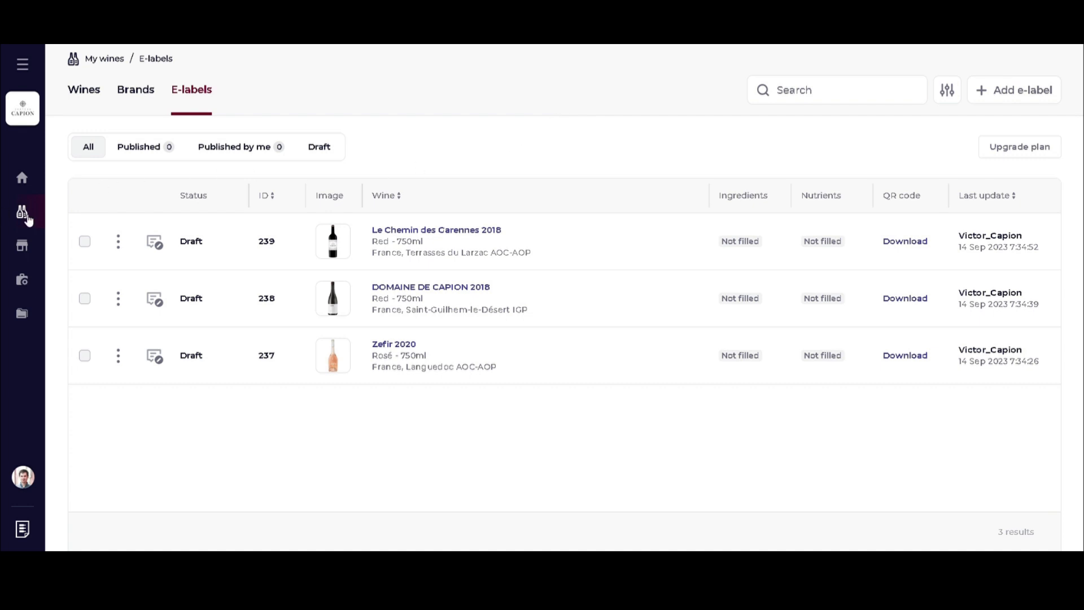
View the QR code and share link of the existing Garennes 2018 e-label.
{"action": "mouse_move", "coordinate": [27, 219]}
{"action": "left_click", "coordinate": [913, 242]}
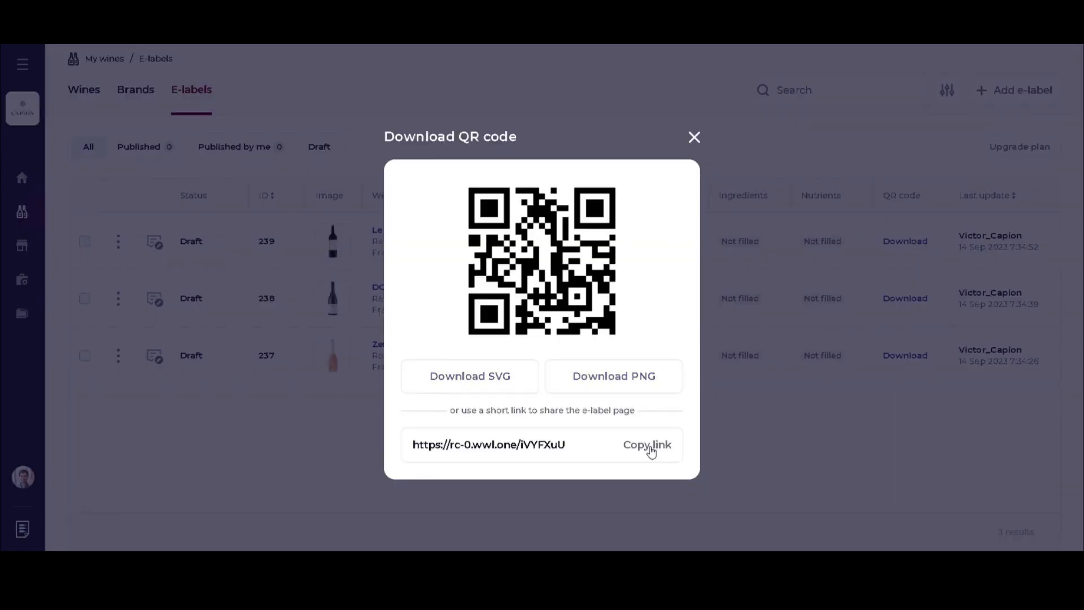
{"action": "left_click", "coordinate": [695, 138]}
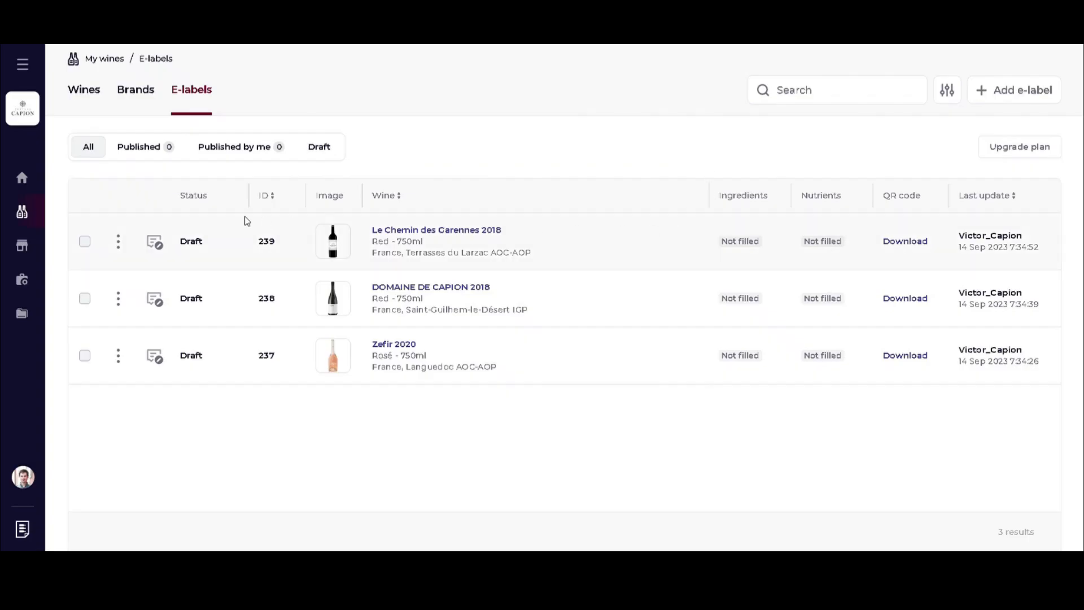
{"action": "left_click", "coordinate": [118, 242]}
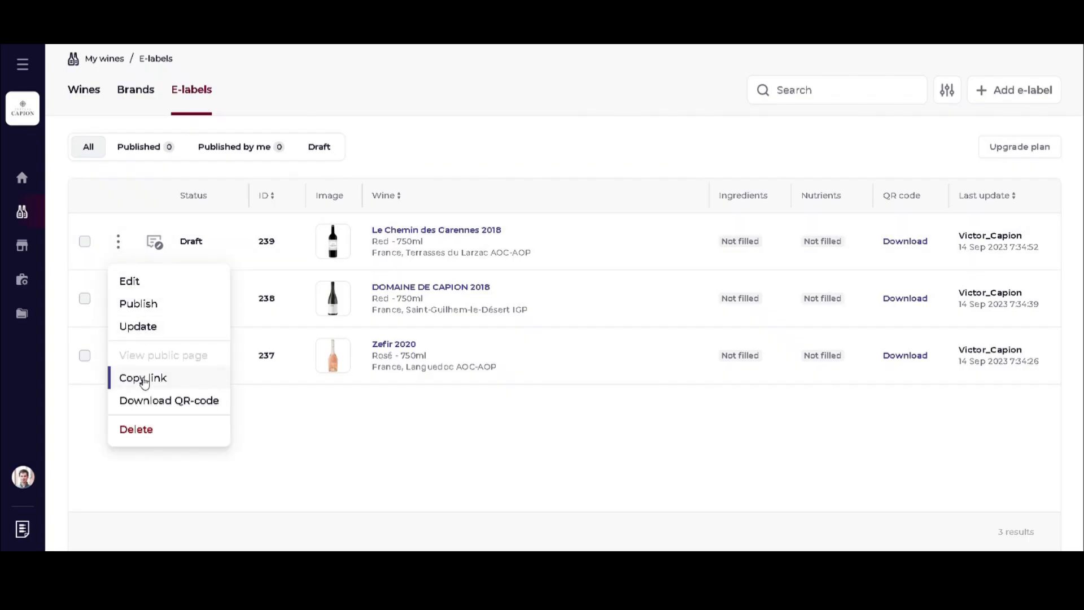
{"action": "left_click", "coordinate": [148, 400]}
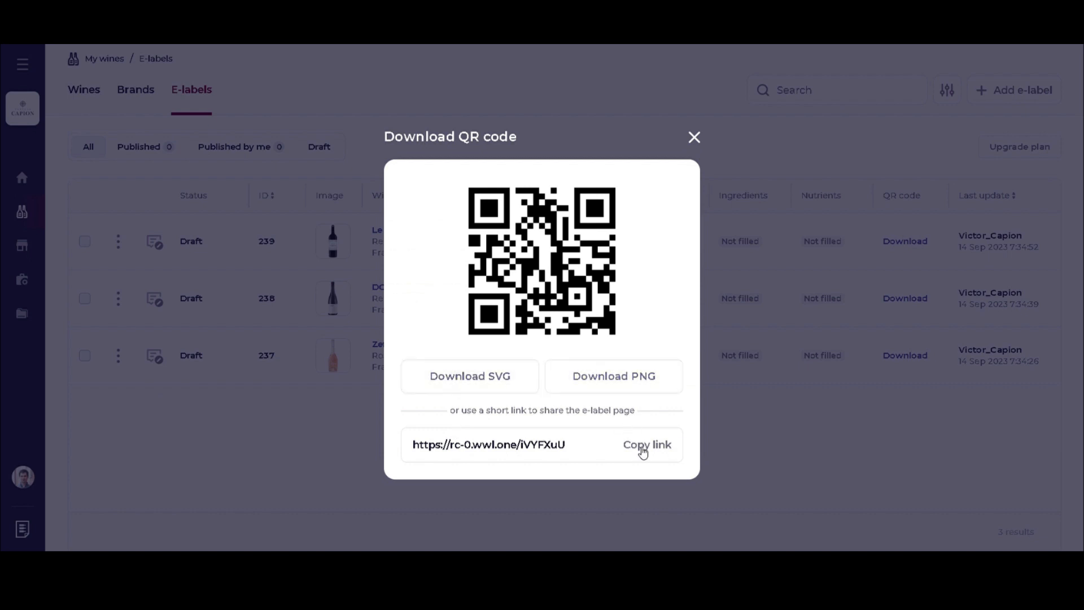
{"action": "left_click", "coordinate": [694, 138]}
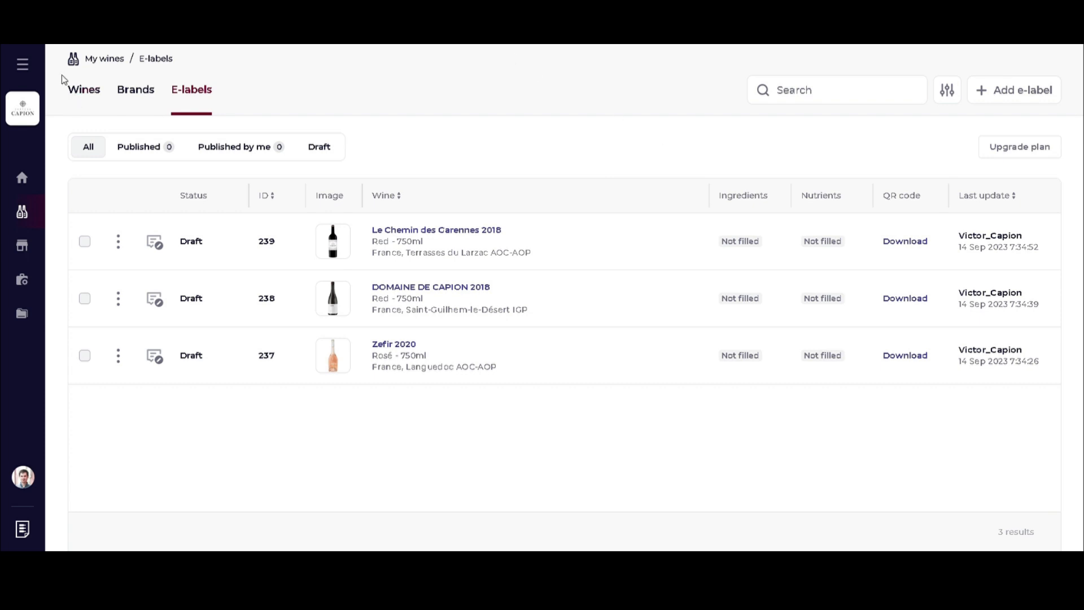
Add a new e-label based on the Le Chemin des Garennes 2019 vintage.
{"action": "left_click", "coordinate": [74, 93]}
{"action": "left_click", "coordinate": [1009, 97]}
{"action": "left_click", "coordinate": [507, 212]}
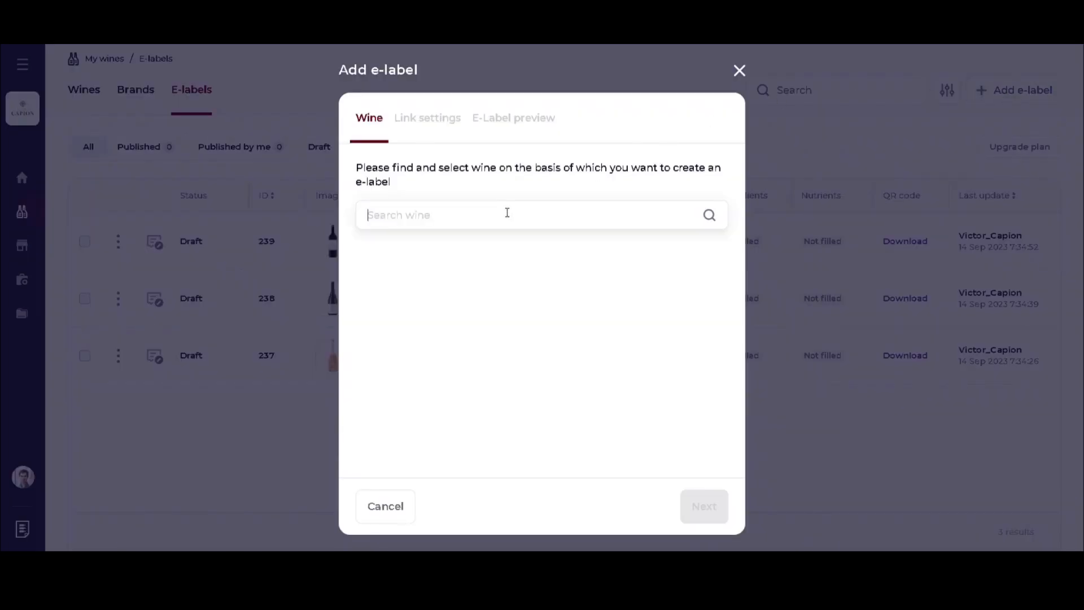
{"action": "type", "text": "Le Chemin des Garennes"}
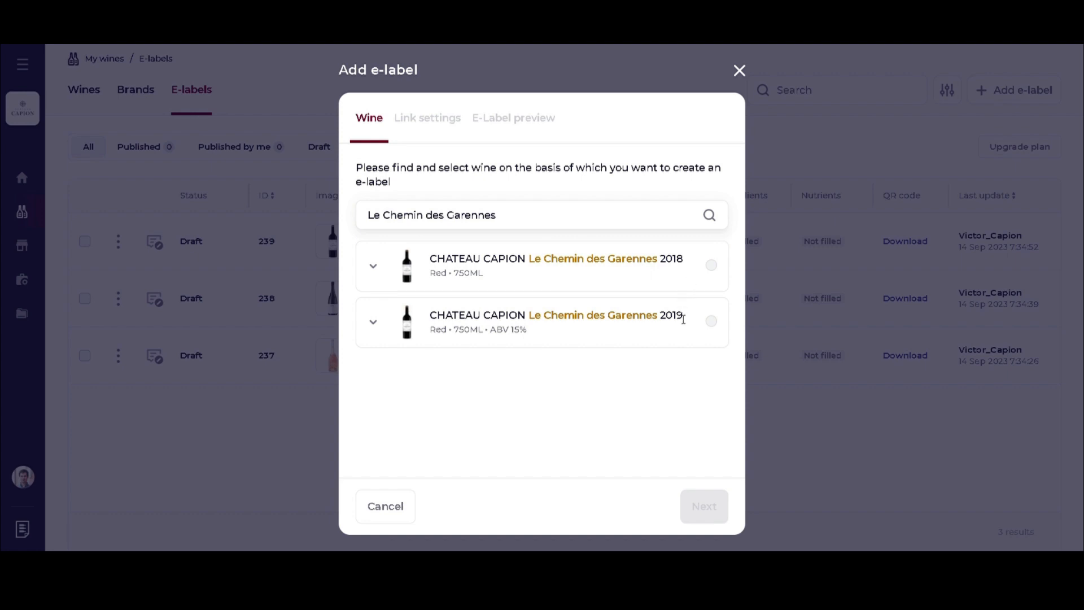
{"action": "left_click", "coordinate": [711, 322]}
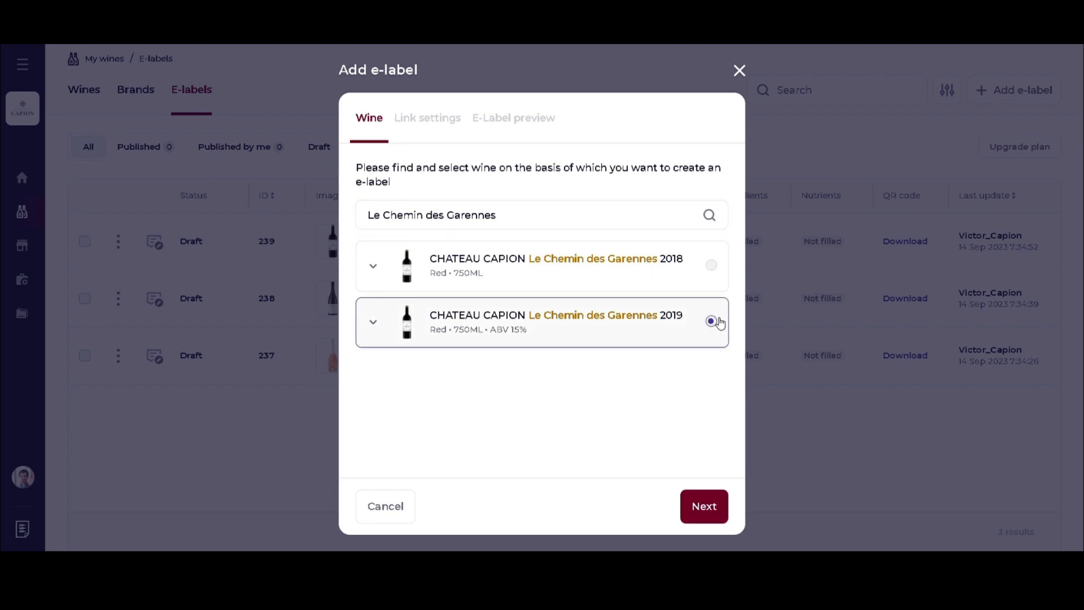
{"action": "left_click", "coordinate": [706, 506]}
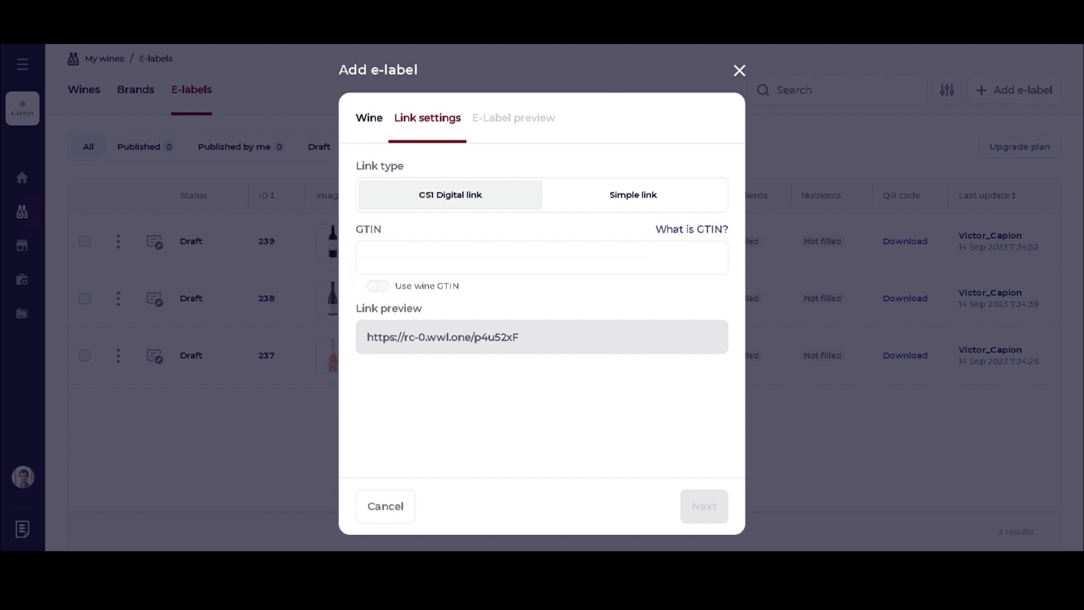
{"action": "left_click", "coordinate": [480, 41]}
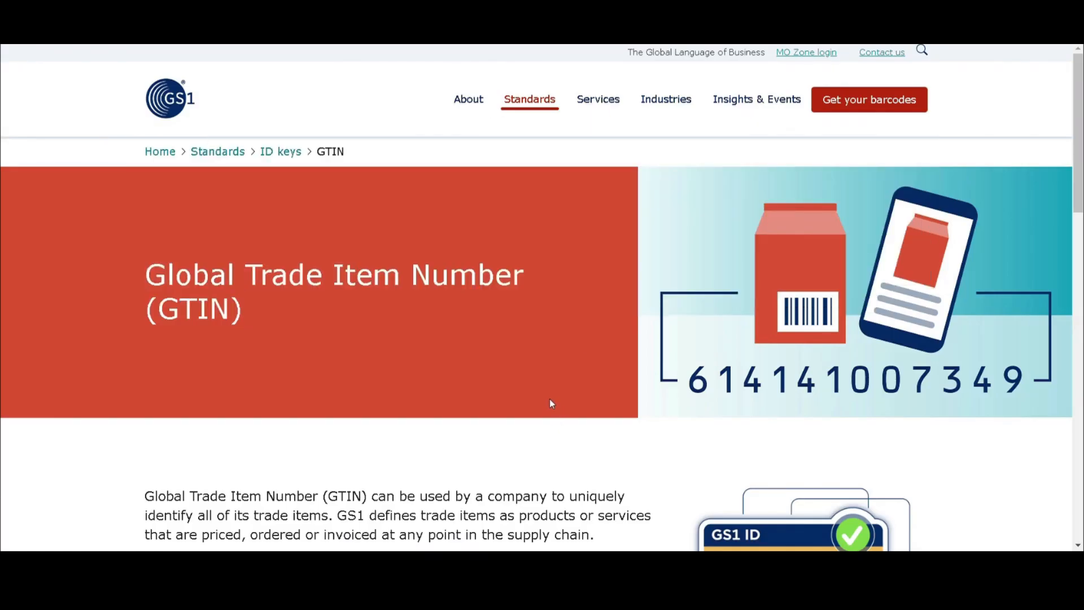
{"action": "scroll", "coordinate": [551, 404], "scroll_direction": "down", "scroll_amount": 4}
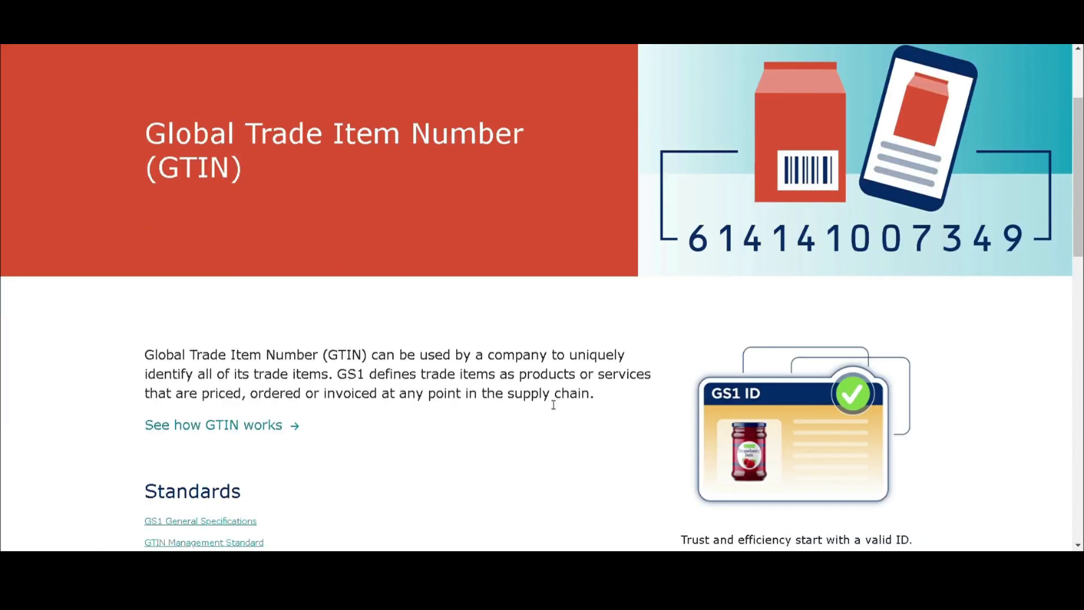
{"action": "scroll", "coordinate": [553, 404], "scroll_direction": "down", "scroll_amount": 5}
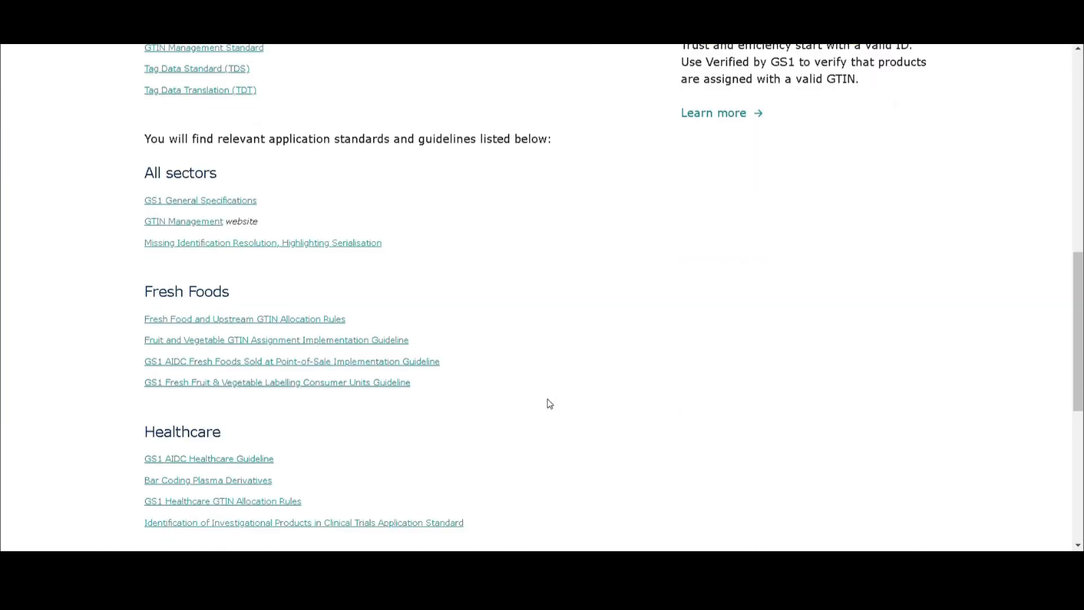
{"action": "scroll", "coordinate": [544, 401], "scroll_direction": "up", "scroll_amount": 10}
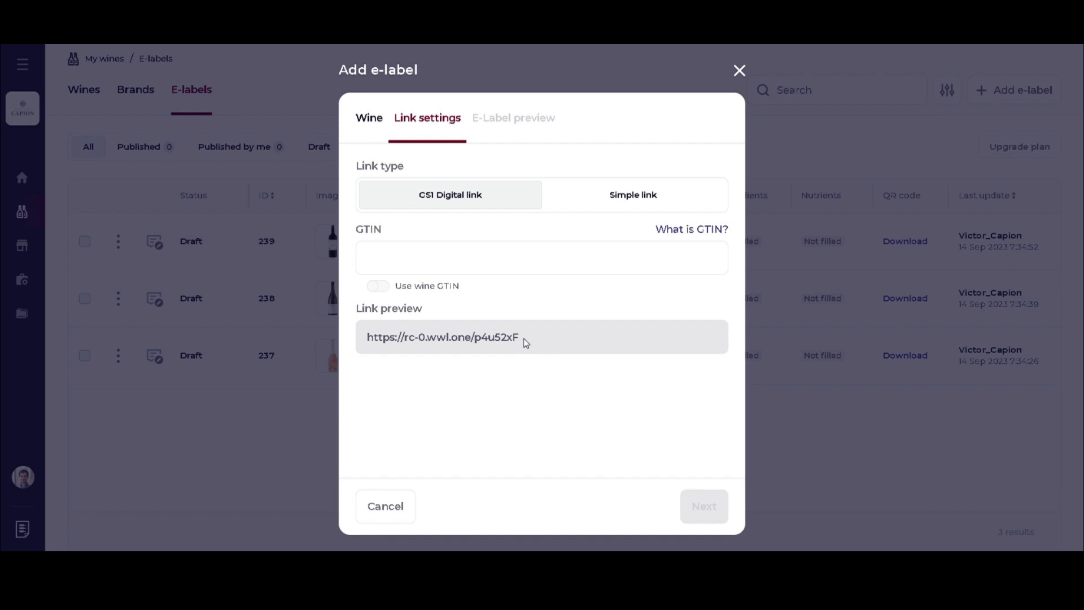
{"action": "left_click", "coordinate": [430, 262]}
{"action": "type", "text": "614"}
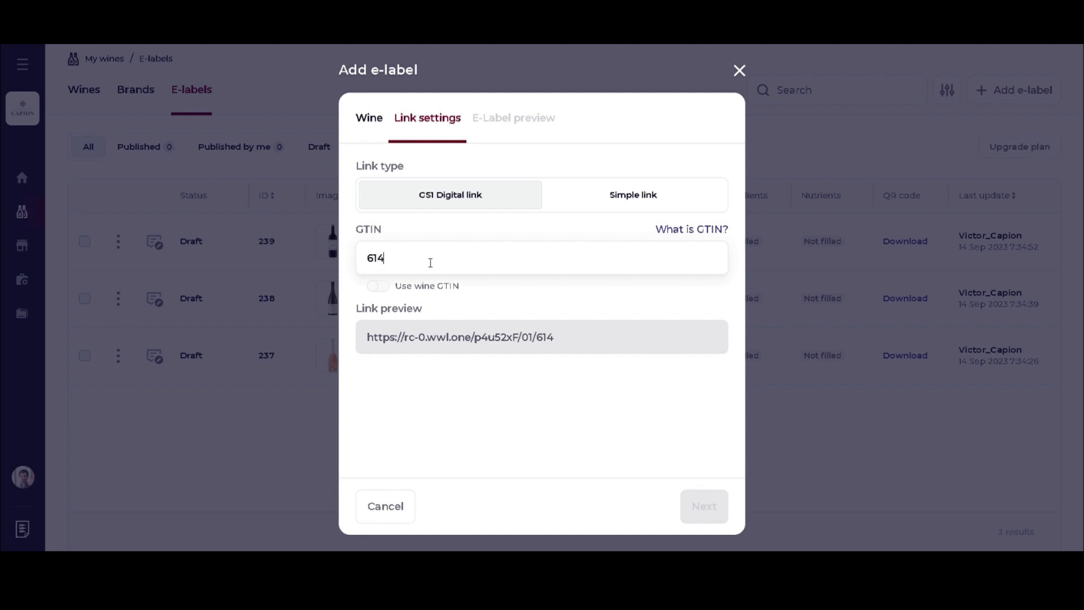
{"action": "type", "text": "151140000"}
{"action": "left_click", "coordinate": [393, 266]}
{"action": "type", "text": "2"}
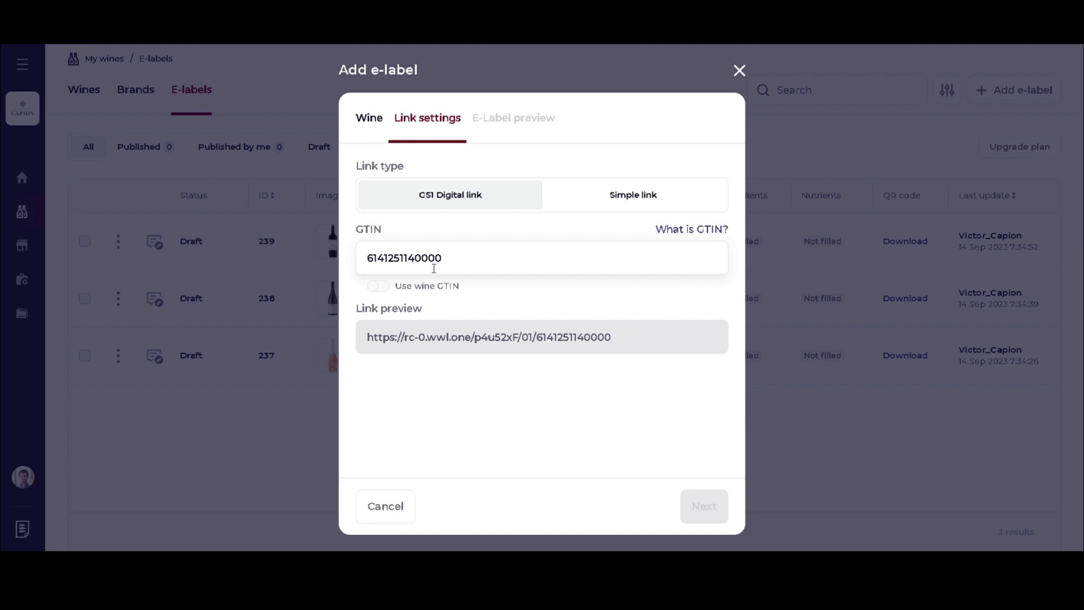
{"action": "left_click", "coordinate": [459, 264]}
{"action": "left_click", "coordinate": [414, 264]}
{"action": "key", "text": "BackSpace"}
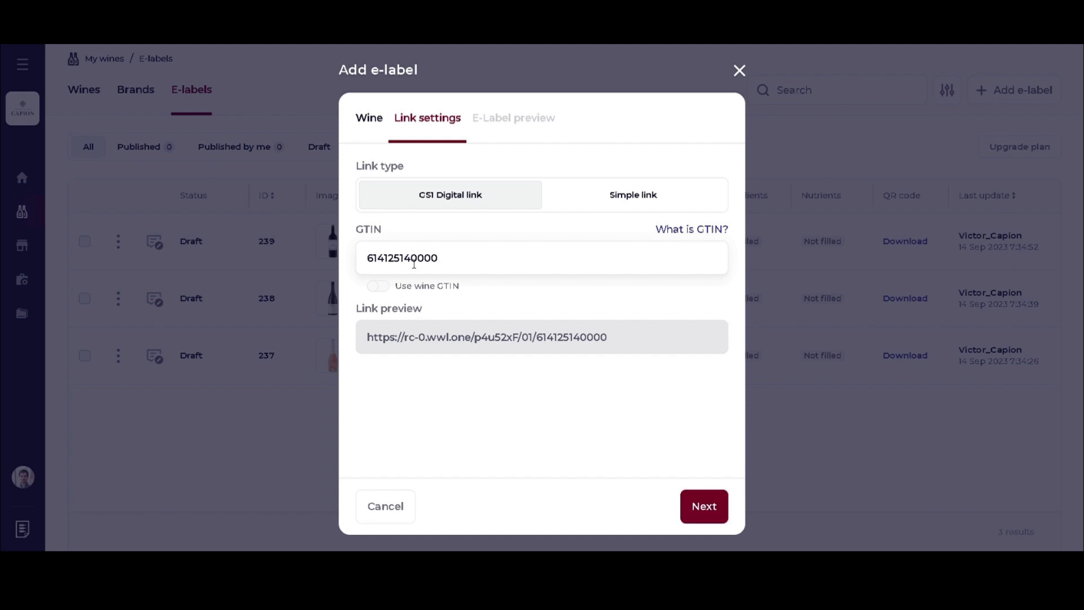
{"action": "left_click", "coordinate": [453, 264]}
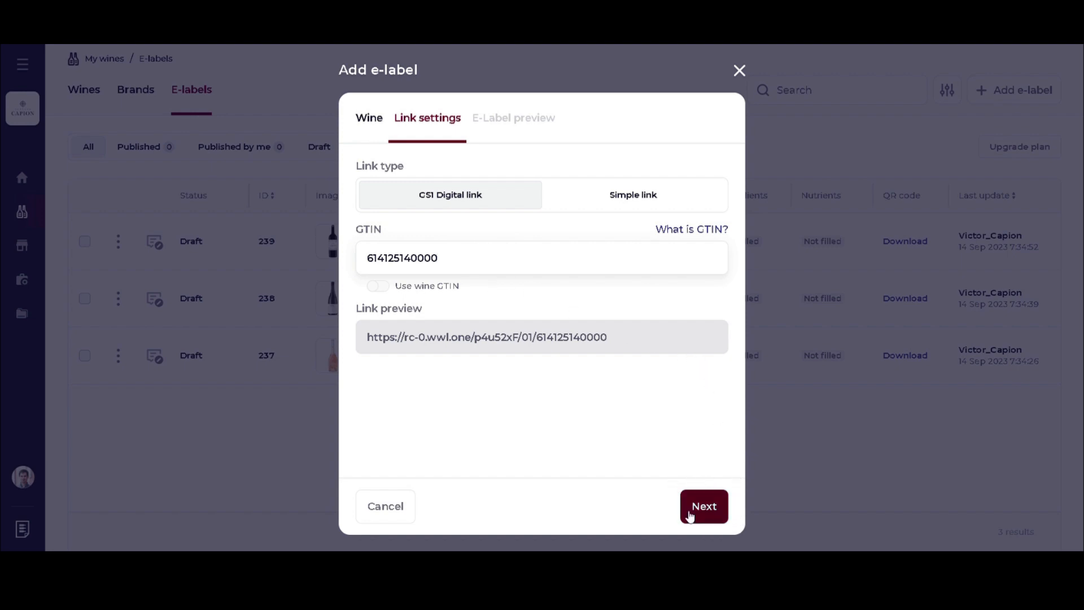
{"action": "left_click", "coordinate": [717, 514]}
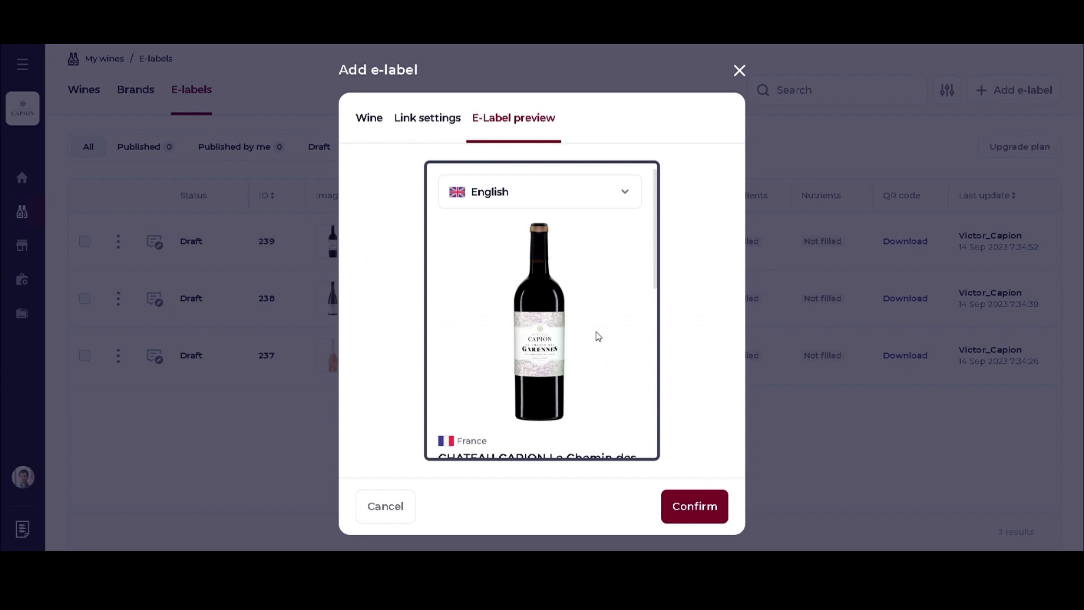
Review the Garennes e-label preview, confirm it, and proceed to the detailed information.
{"action": "scroll", "coordinate": [598, 336], "scroll_direction": "down", "scroll_amount": 7}
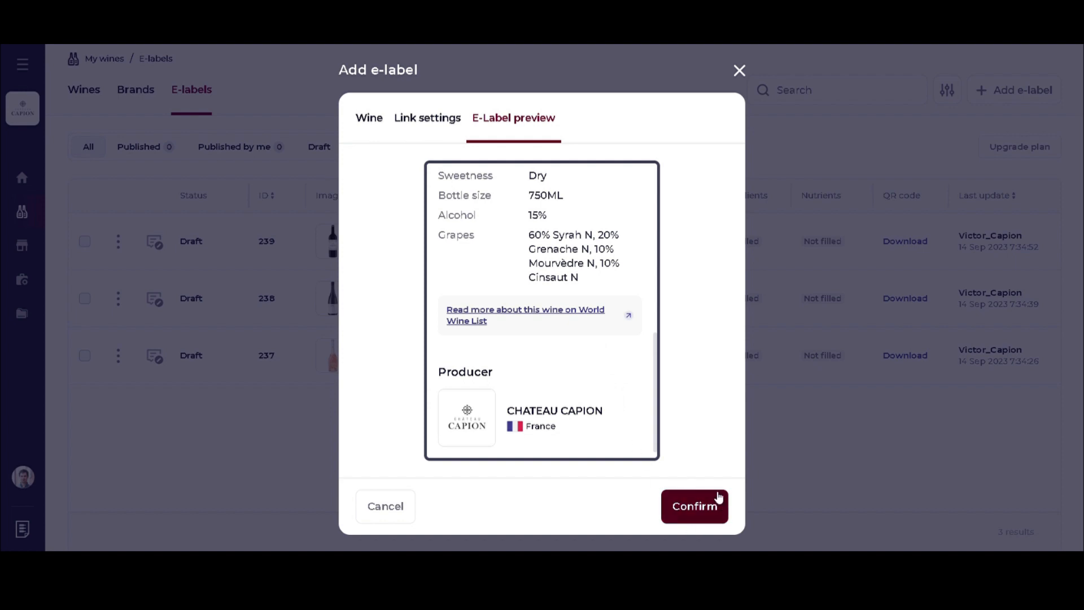
{"action": "left_click", "coordinate": [697, 508]}
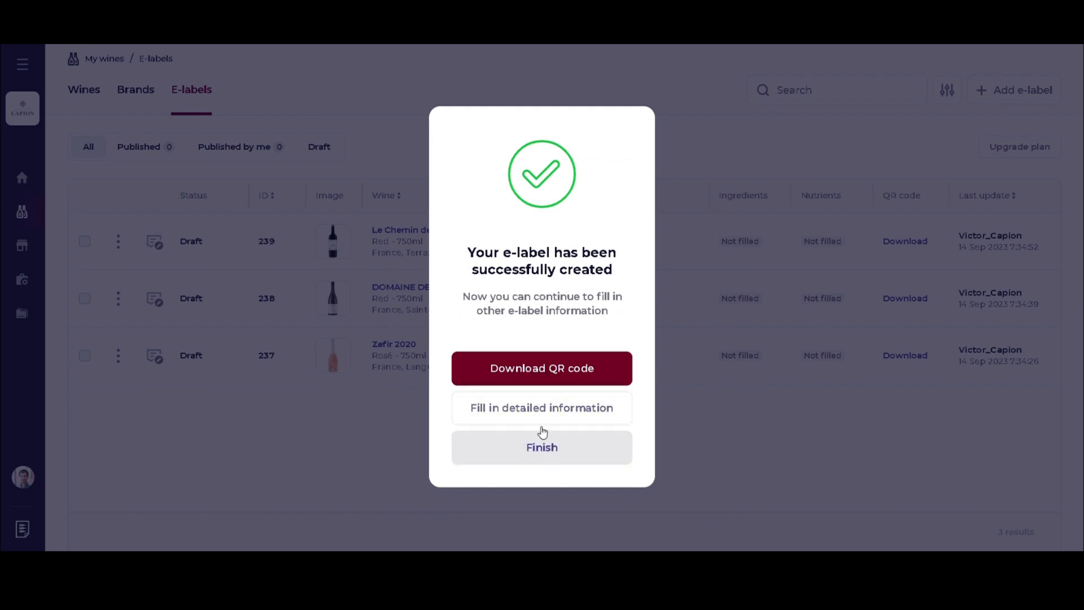
{"action": "left_click", "coordinate": [535, 412]}
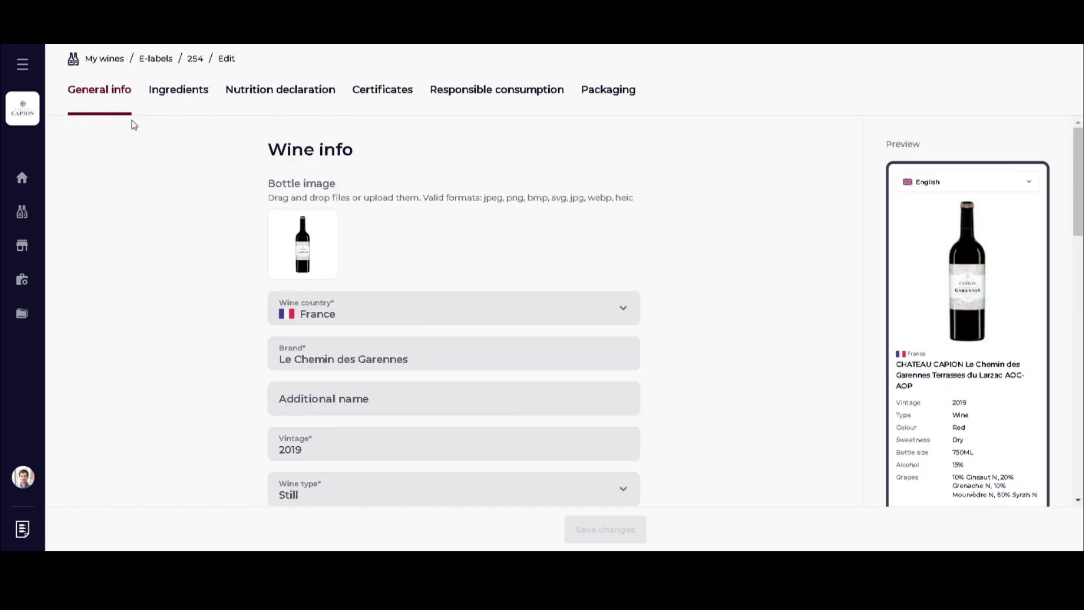
Review the General info form of e-label 254, then switch to the Ingredients tab.
{"action": "scroll", "coordinate": [186, 244], "scroll_direction": "down", "scroll_amount": 3}
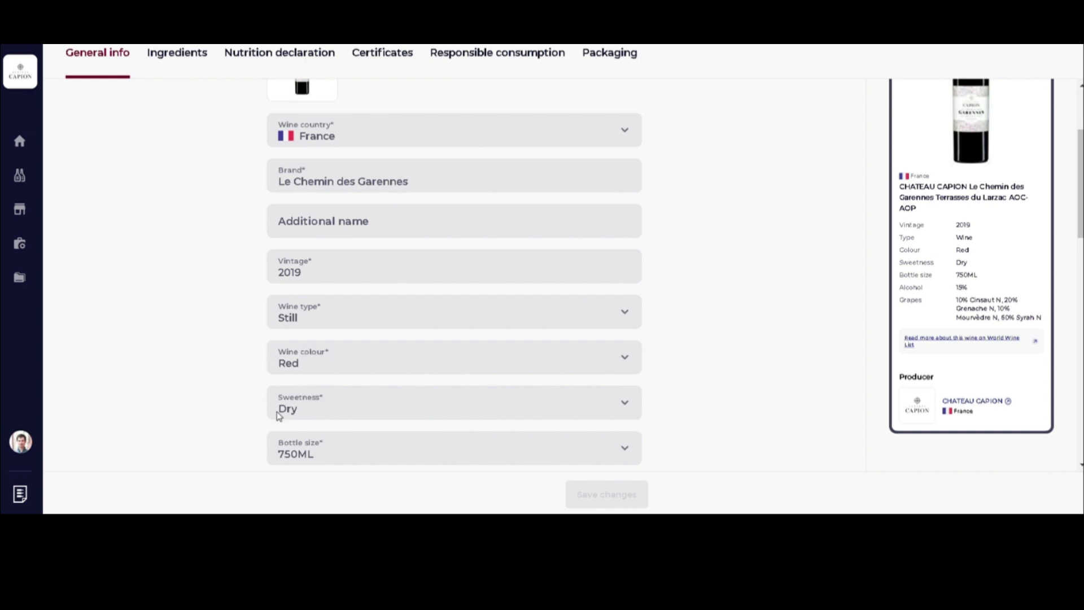
{"action": "scroll", "coordinate": [344, 384], "scroll_direction": "down", "scroll_amount": 3}
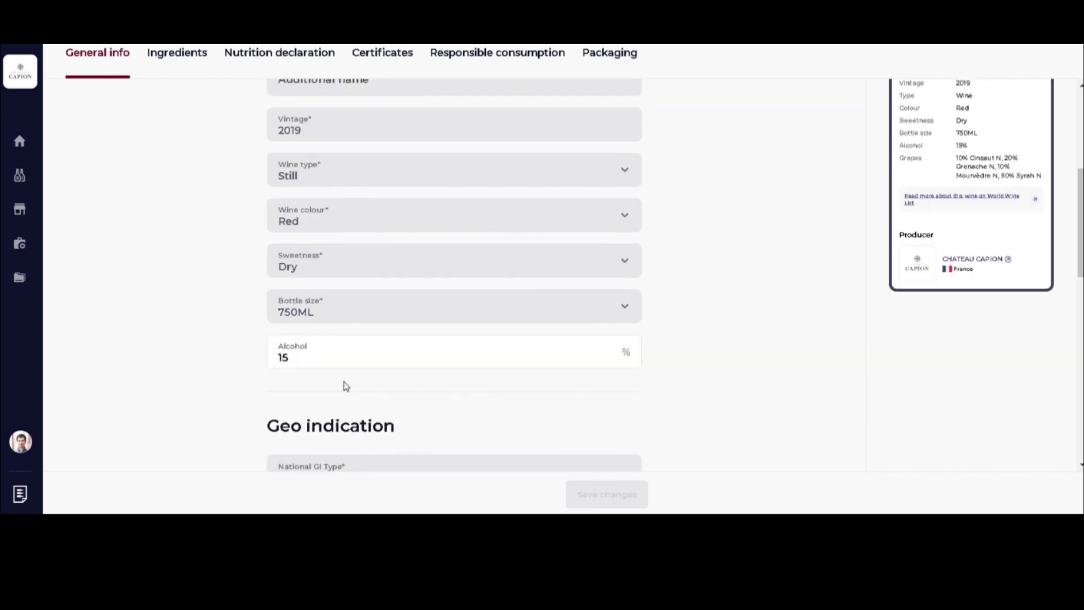
{"action": "scroll", "coordinate": [346, 386], "scroll_direction": "down", "scroll_amount": 4}
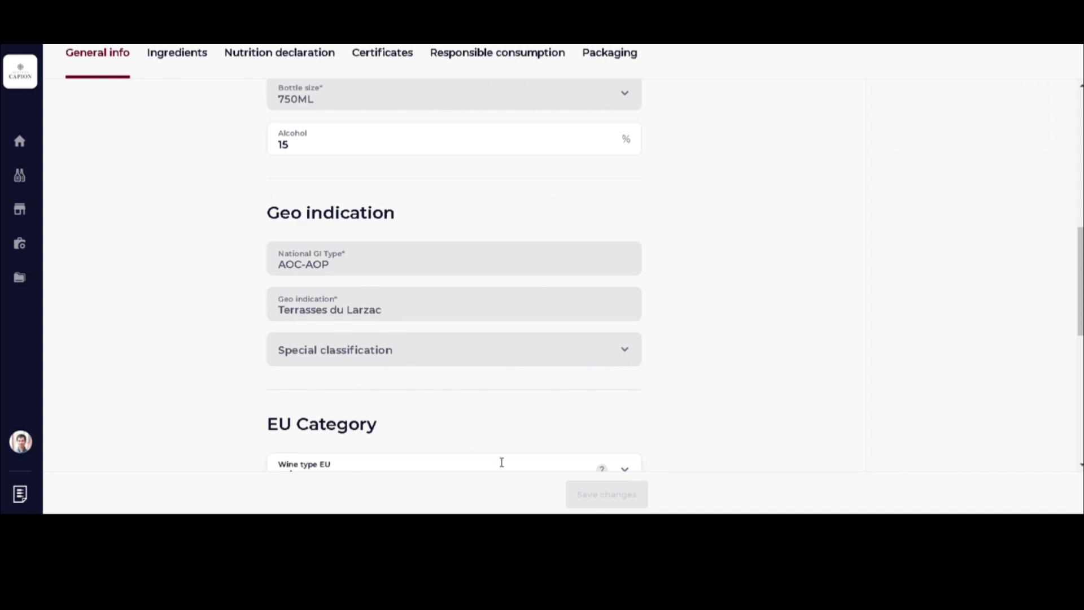
{"action": "scroll", "coordinate": [442, 390], "scroll_direction": "down", "scroll_amount": 4}
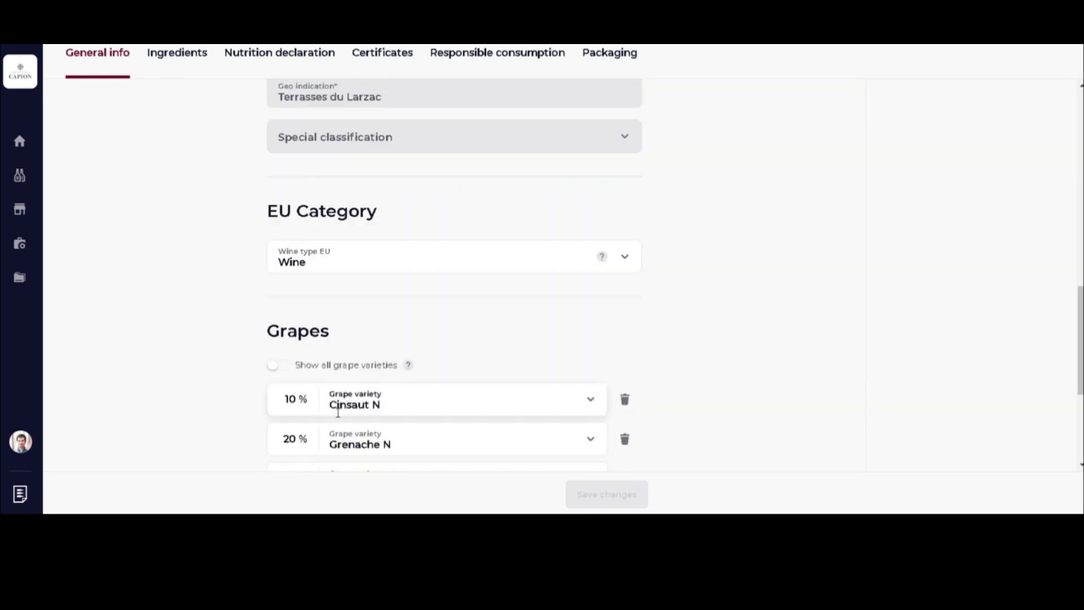
{"action": "scroll", "coordinate": [377, 326], "scroll_direction": "down", "scroll_amount": 4}
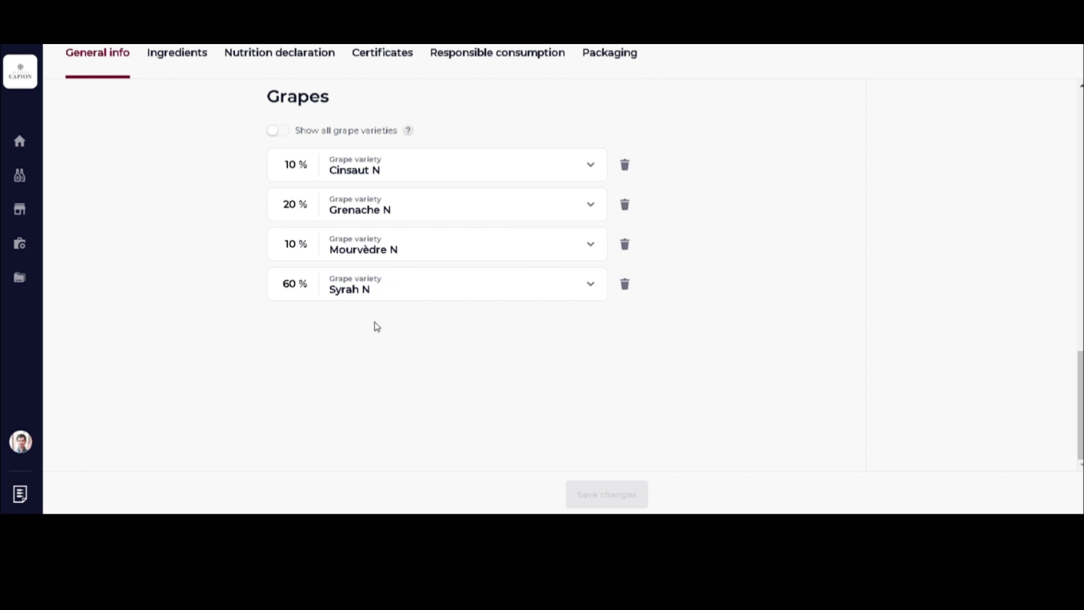
{"action": "scroll", "coordinate": [549, 259], "scroll_direction": "up", "scroll_amount": 12}
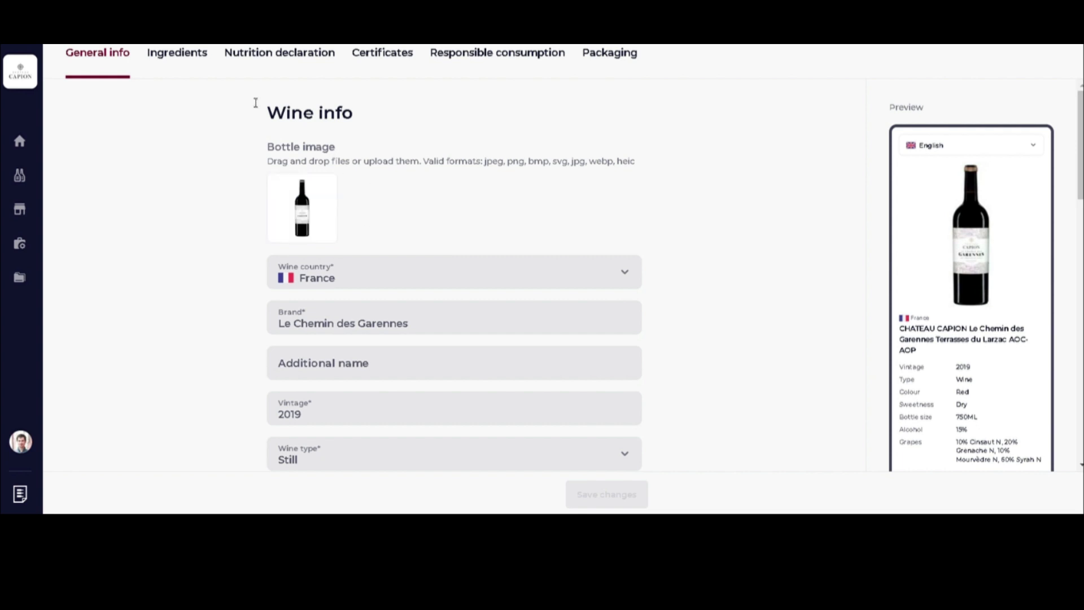
{"action": "left_click", "coordinate": [180, 56]}
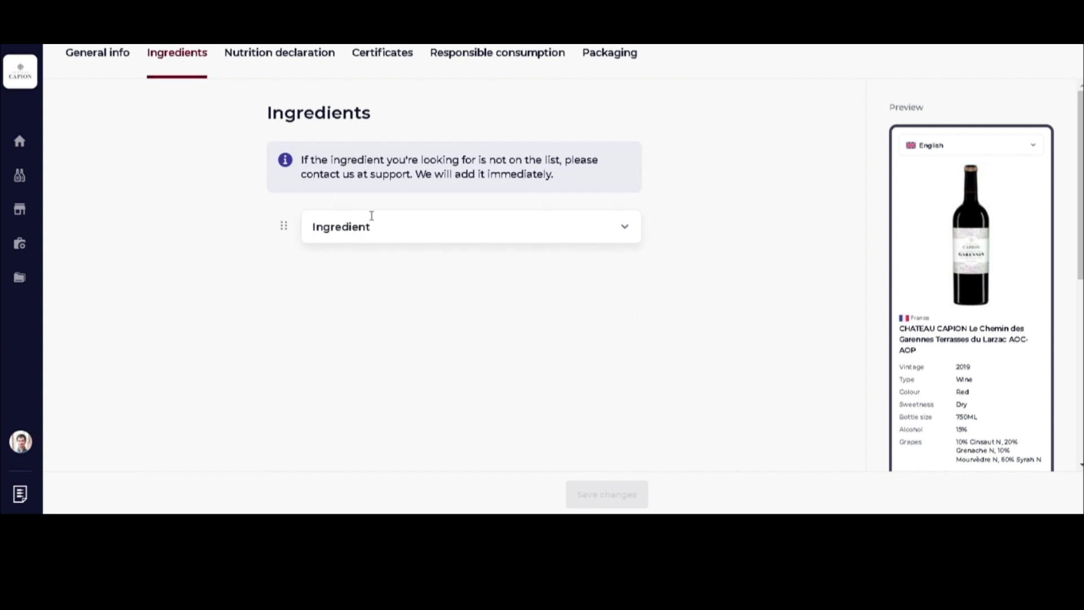
Find Sulphites in the ingredient list by typing 'SULP', select it, and save.
{"action": "left_click", "coordinate": [369, 228]}
{"action": "type", "text": "SULP"}
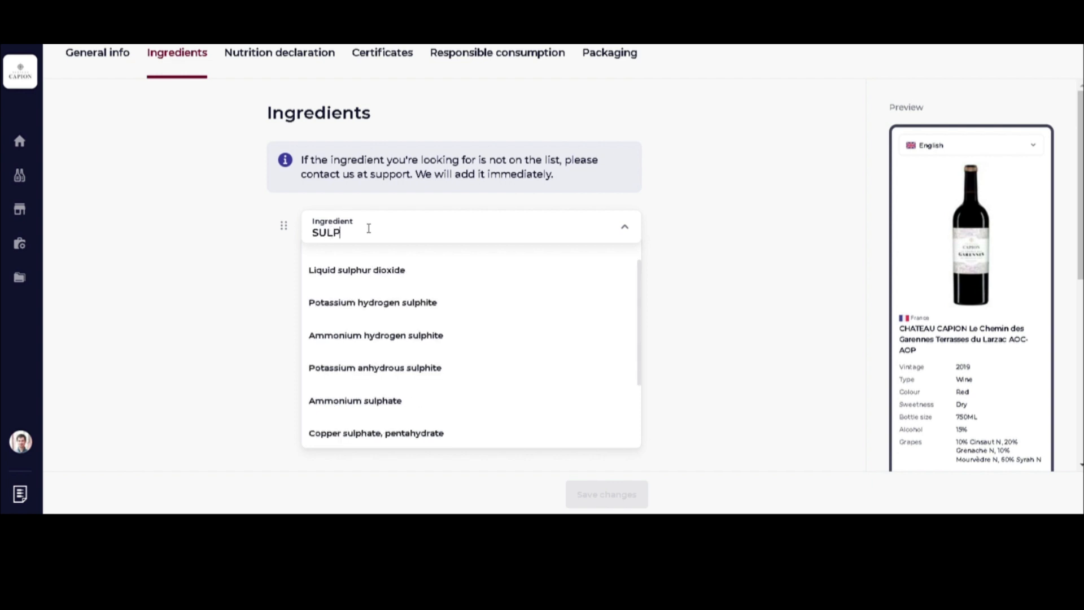
{"action": "scroll", "coordinate": [392, 307], "scroll_direction": "down", "scroll_amount": 2}
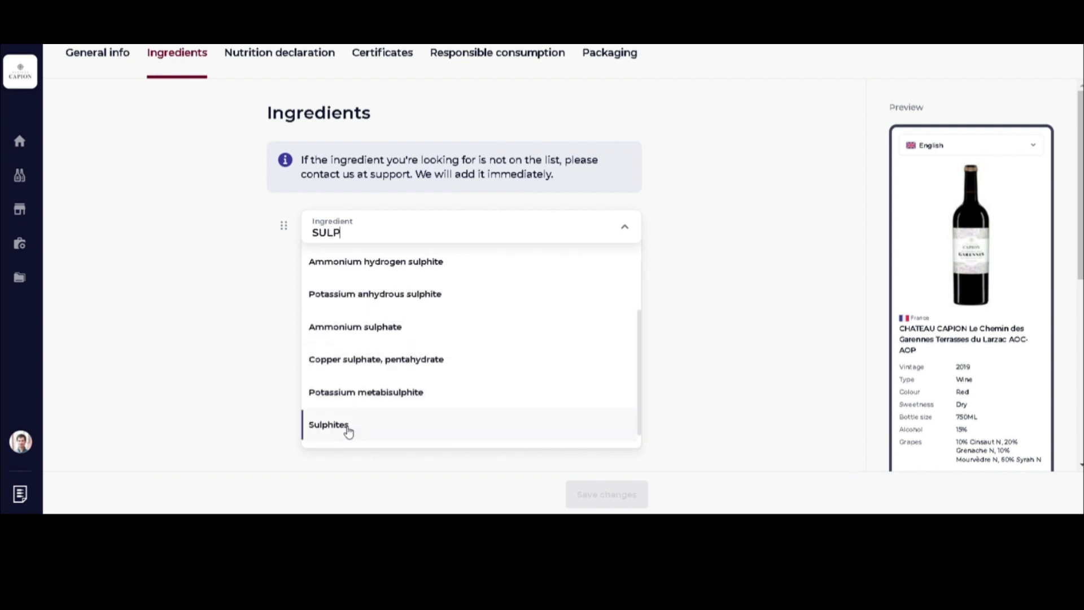
{"action": "left_click", "coordinate": [339, 430]}
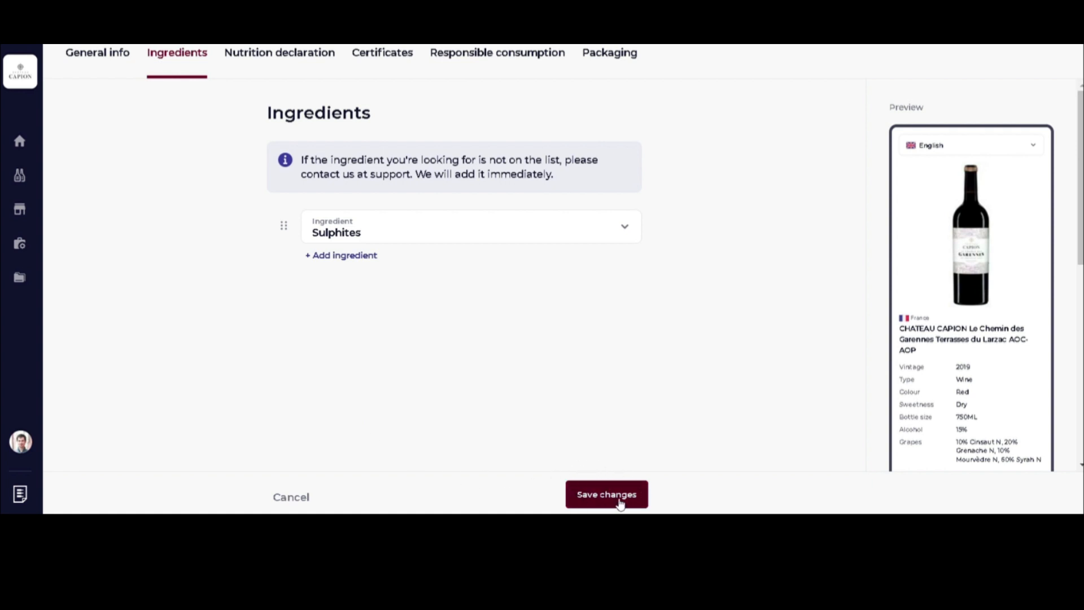
{"action": "left_click", "coordinate": [619, 501]}
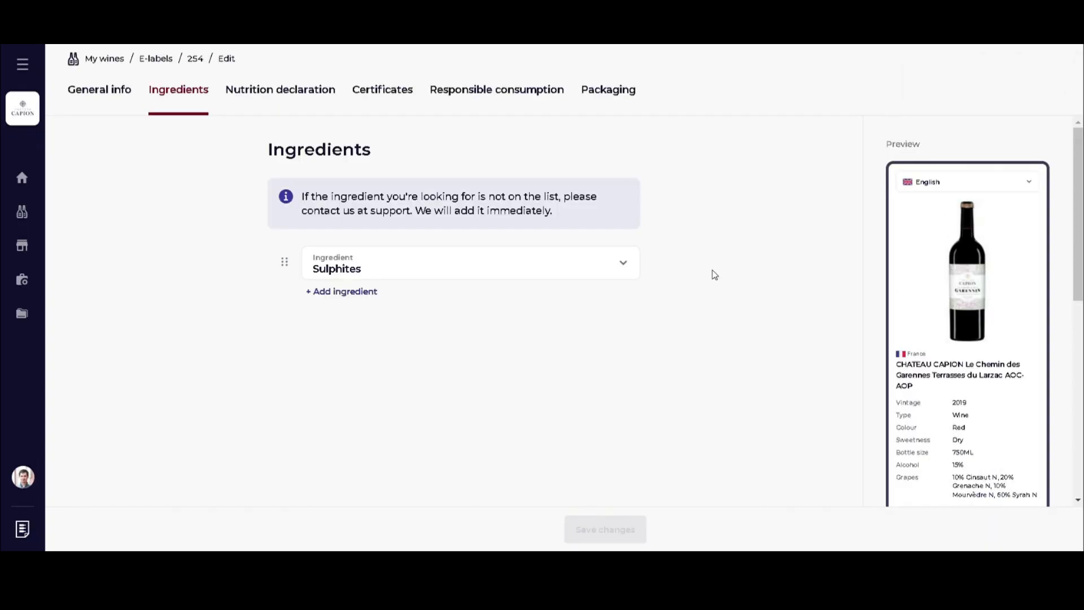
{"action": "scroll", "coordinate": [890, 290], "scroll_direction": "down", "scroll_amount": 5}
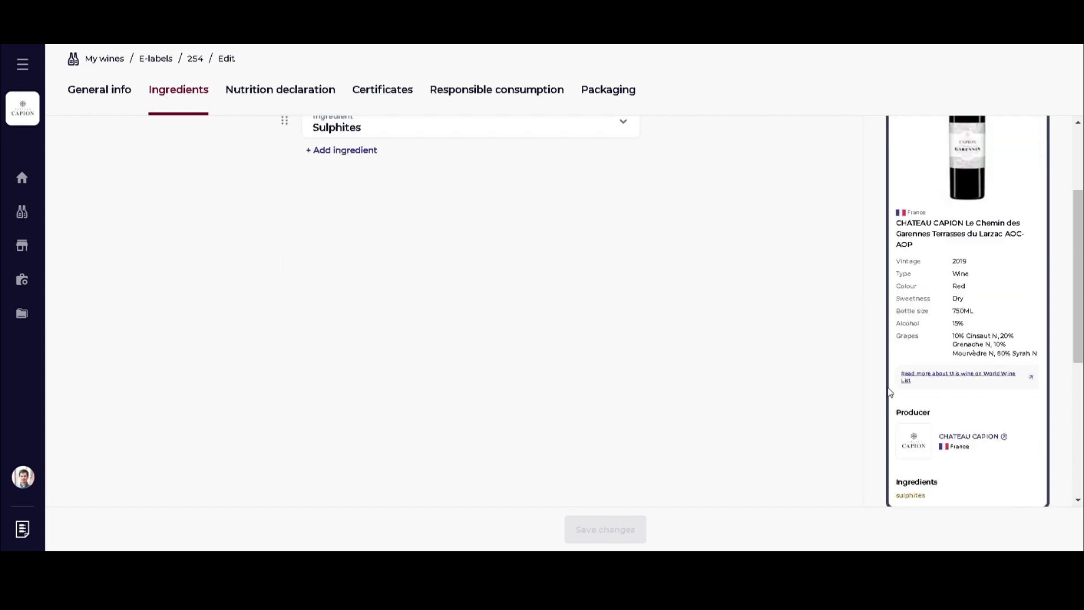
{"action": "scroll", "coordinate": [1019, 383], "scroll_direction": "up", "scroll_amount": 5}
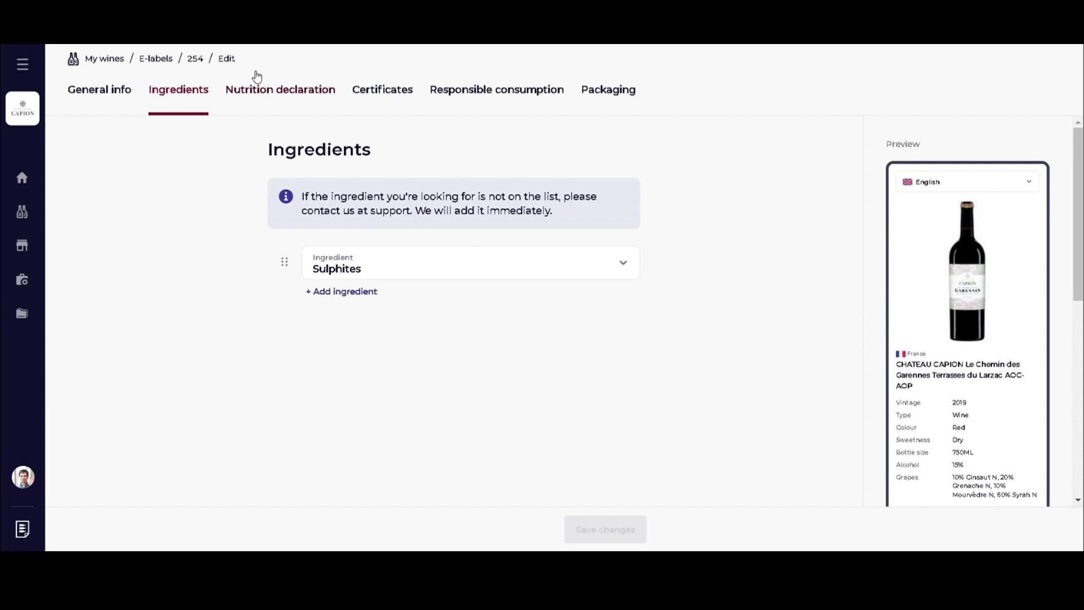
Enter energy 350 kcal, carbohydrate 0.12 g and sugars 0.12 g, then save.
{"action": "left_click", "coordinate": [265, 99]}
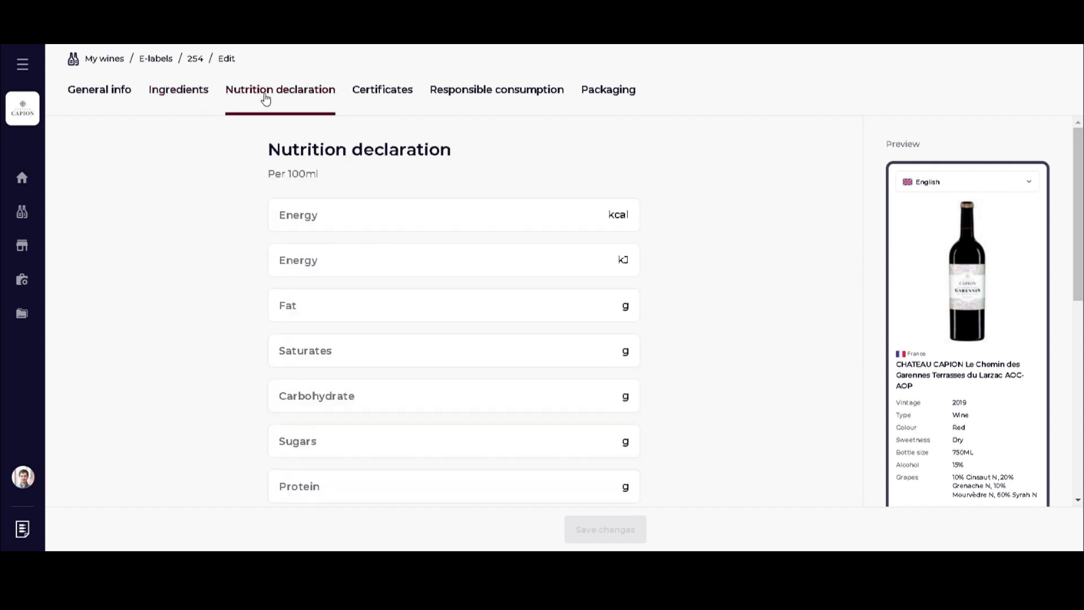
{"action": "left_click", "coordinate": [305, 223]}
{"action": "type", "text": "350"}
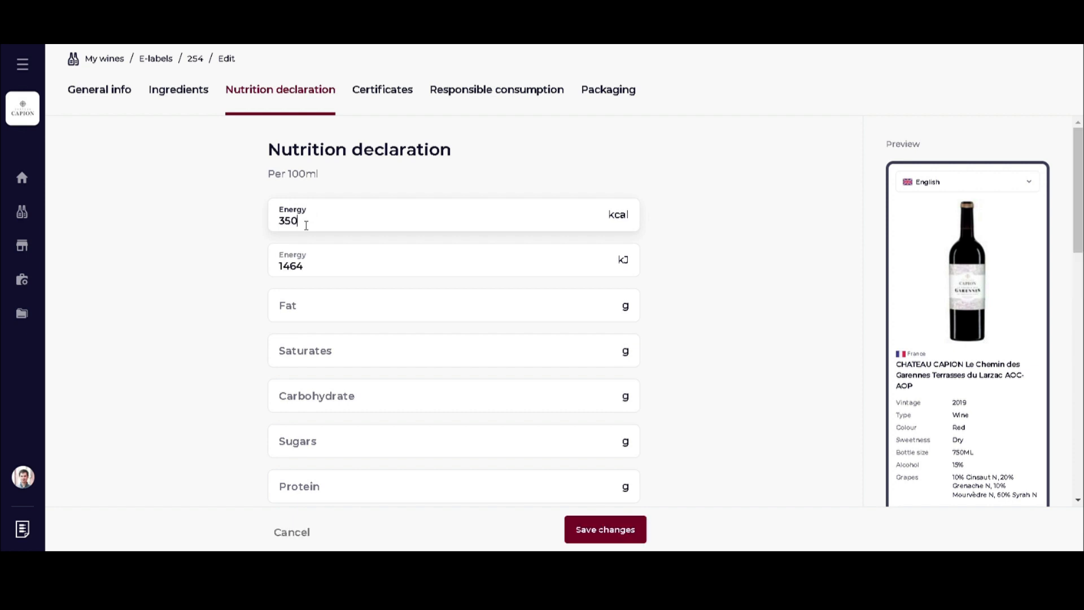
{"action": "left_click", "coordinate": [316, 399]}
{"action": "type", "text": "0.12"}
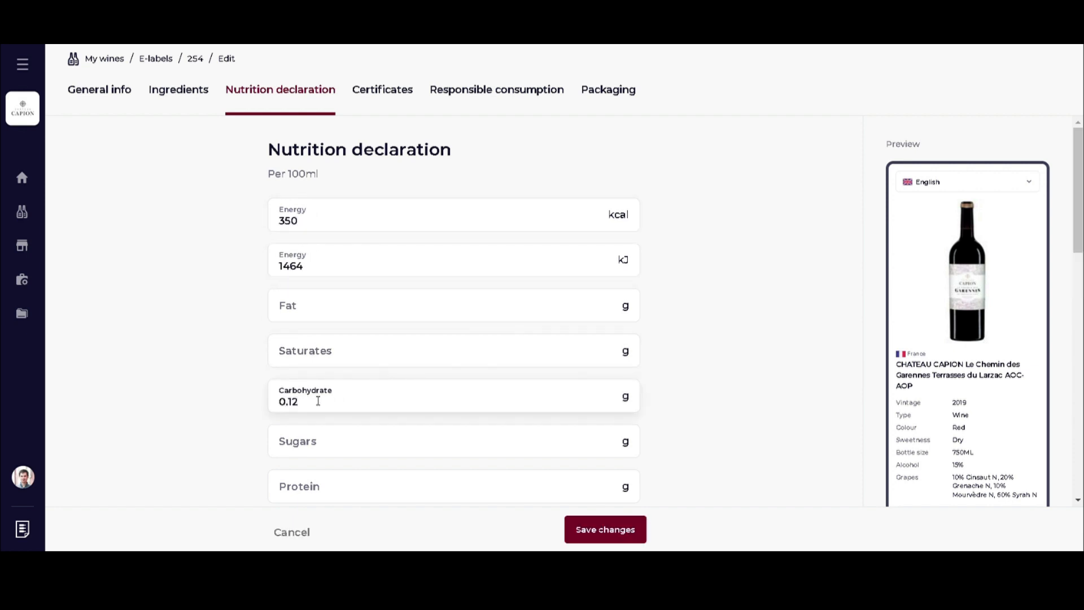
{"action": "left_click", "coordinate": [322, 438]}
{"action": "type", "text": "0.12"}
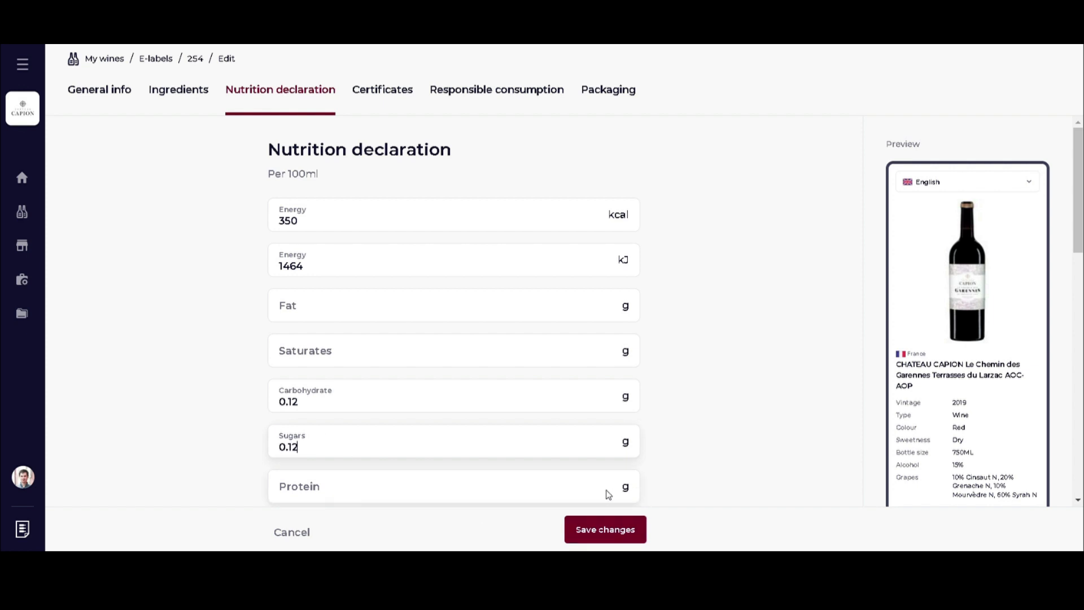
{"action": "left_click", "coordinate": [604, 524]}
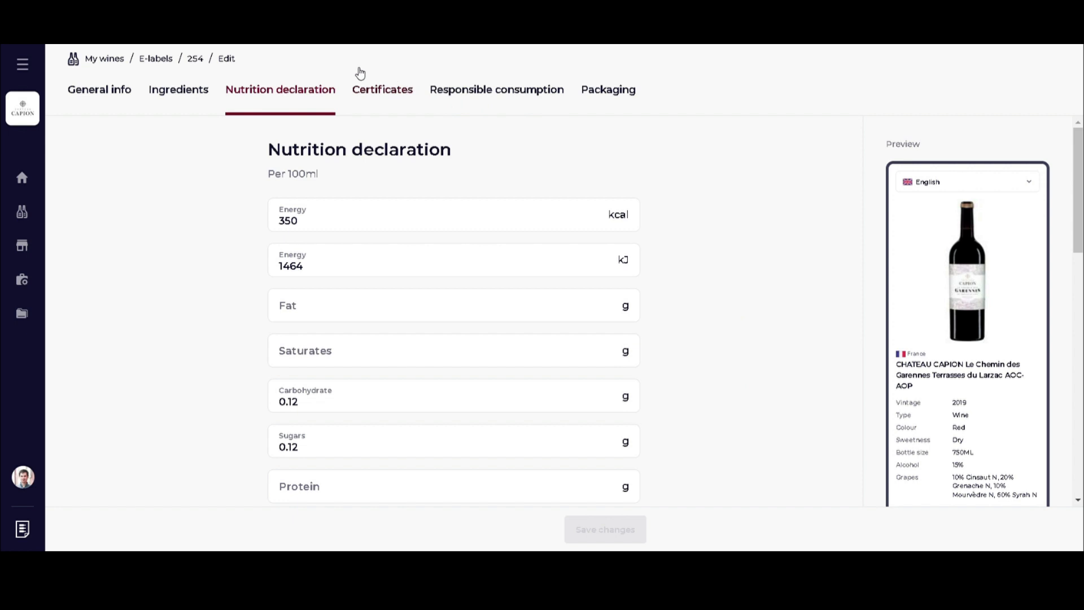
Add the Bioland certificate from the Certificates tab and save the e-label.
{"action": "left_click", "coordinate": [376, 93]}
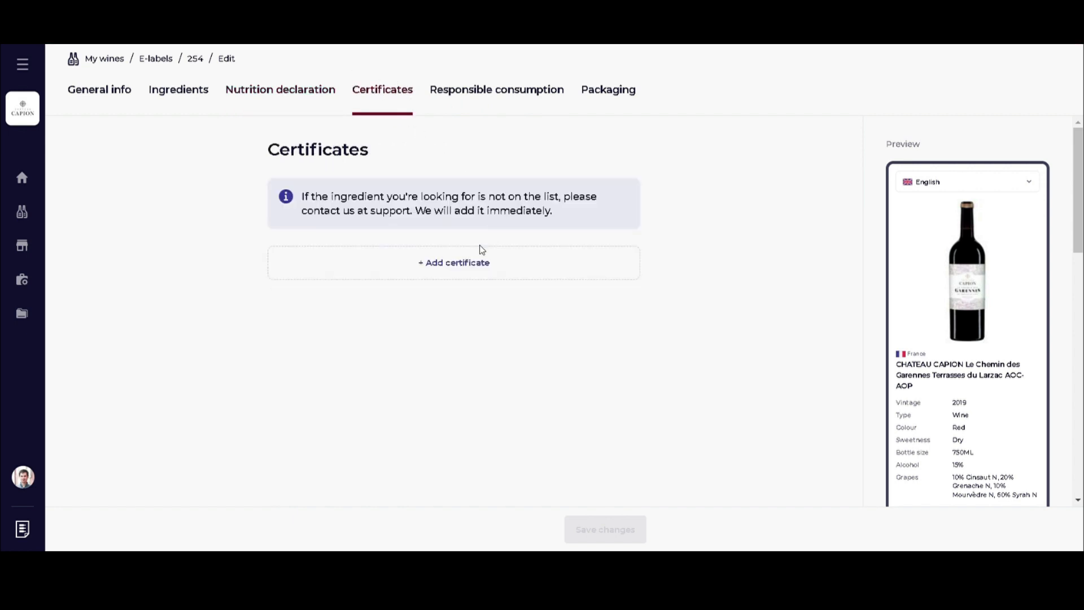
{"action": "left_click", "coordinate": [443, 272]}
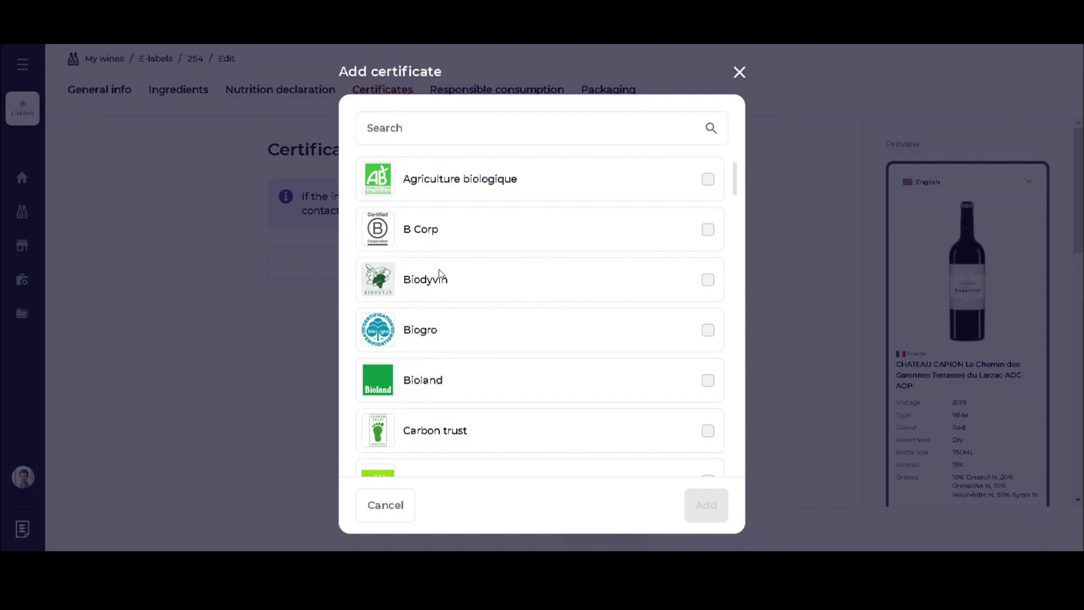
{"action": "scroll", "coordinate": [494, 385], "scroll_direction": "down", "scroll_amount": 5}
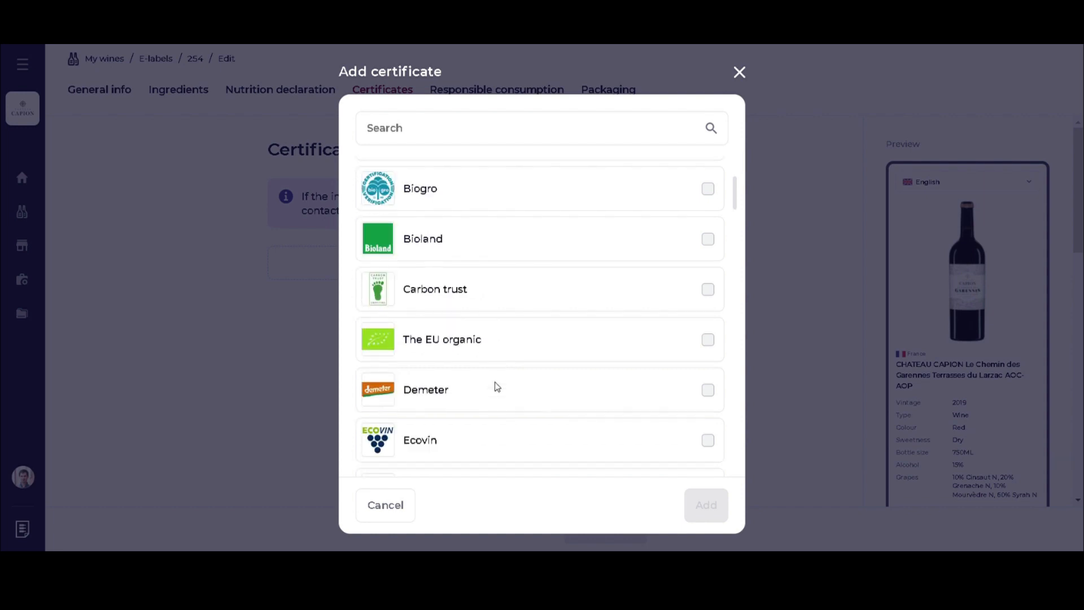
{"action": "scroll", "coordinate": [497, 386], "scroll_direction": "up", "scroll_amount": 5}
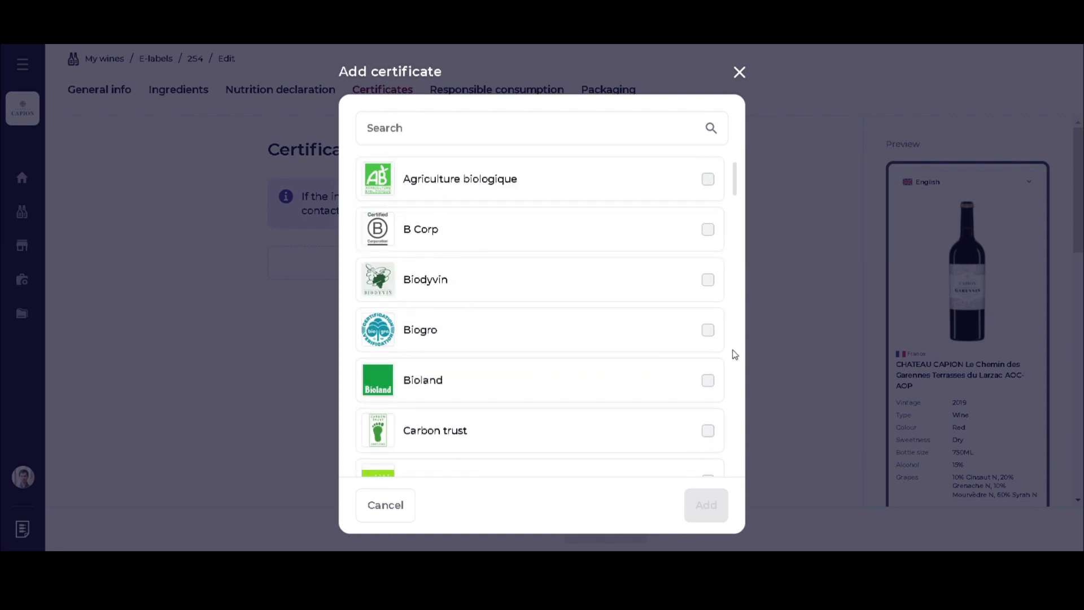
{"action": "left_click", "coordinate": [709, 381]}
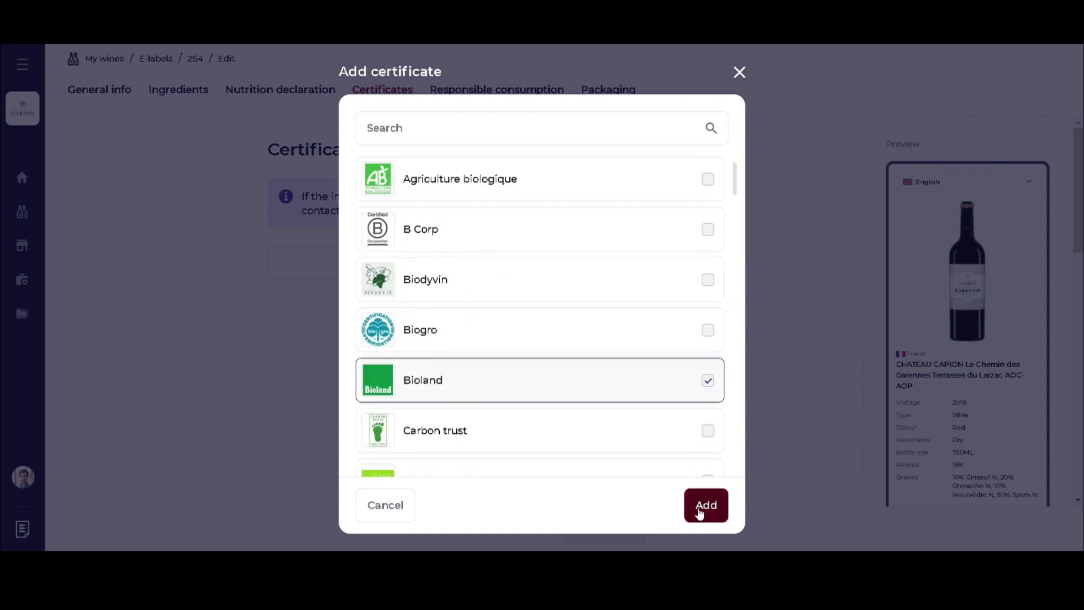
{"action": "left_click", "coordinate": [704, 508]}
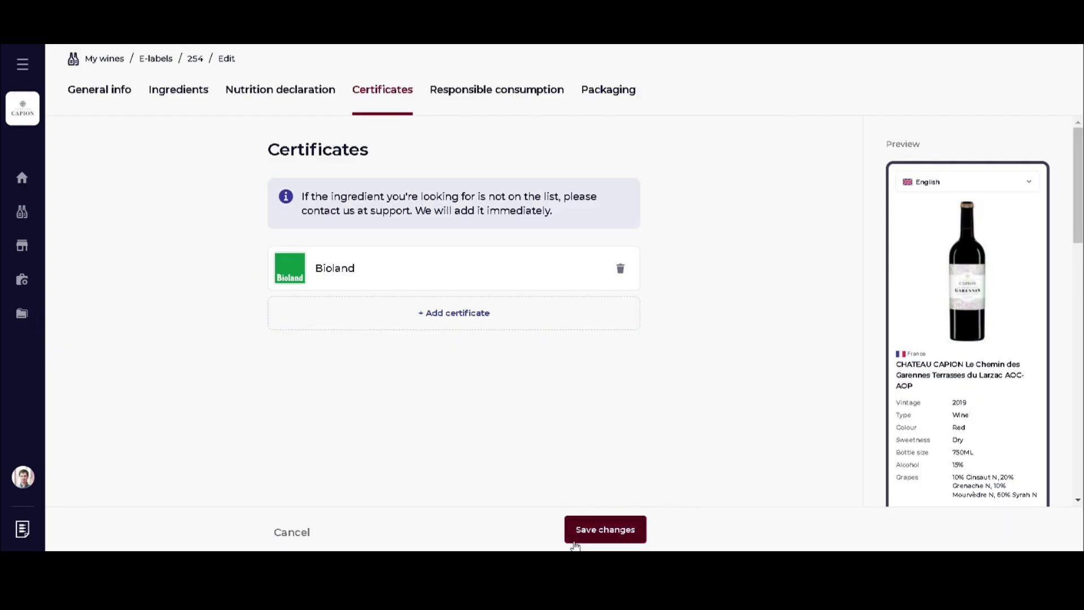
{"action": "left_click", "coordinate": [598, 536]}
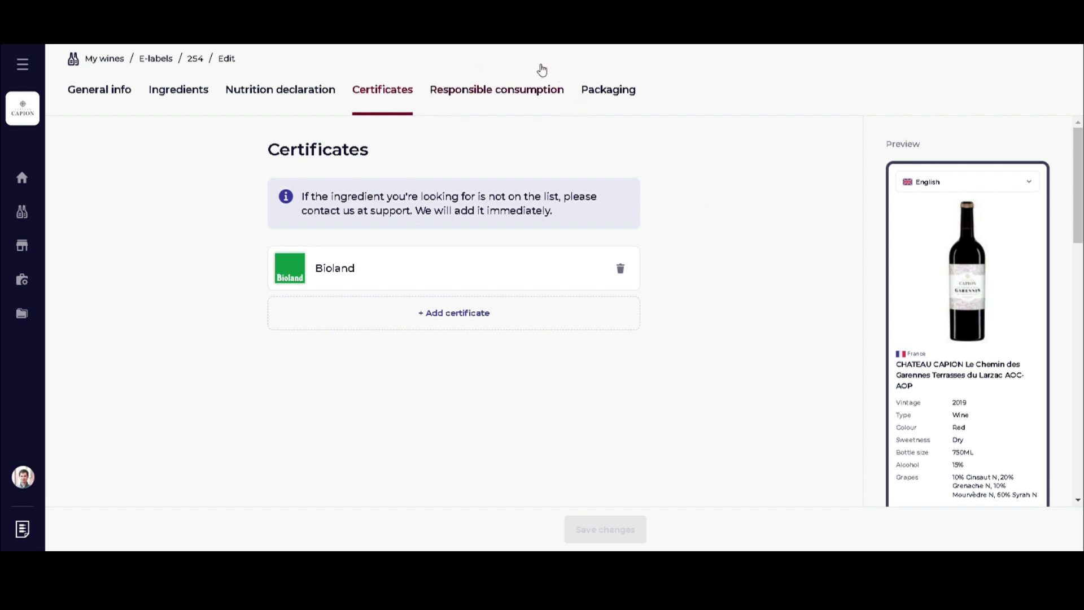
Add under-age drinking, pregnancy/breastfeeding and drink-driving warnings, save, and go to Packaging.
{"action": "left_click", "coordinate": [493, 94]}
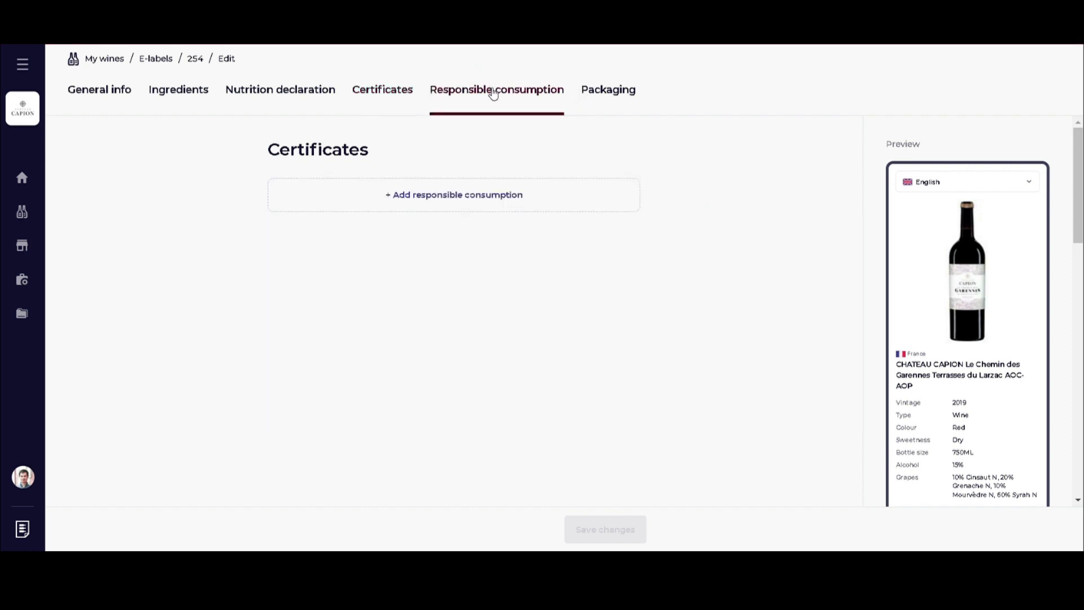
{"action": "left_click", "coordinate": [496, 198]}
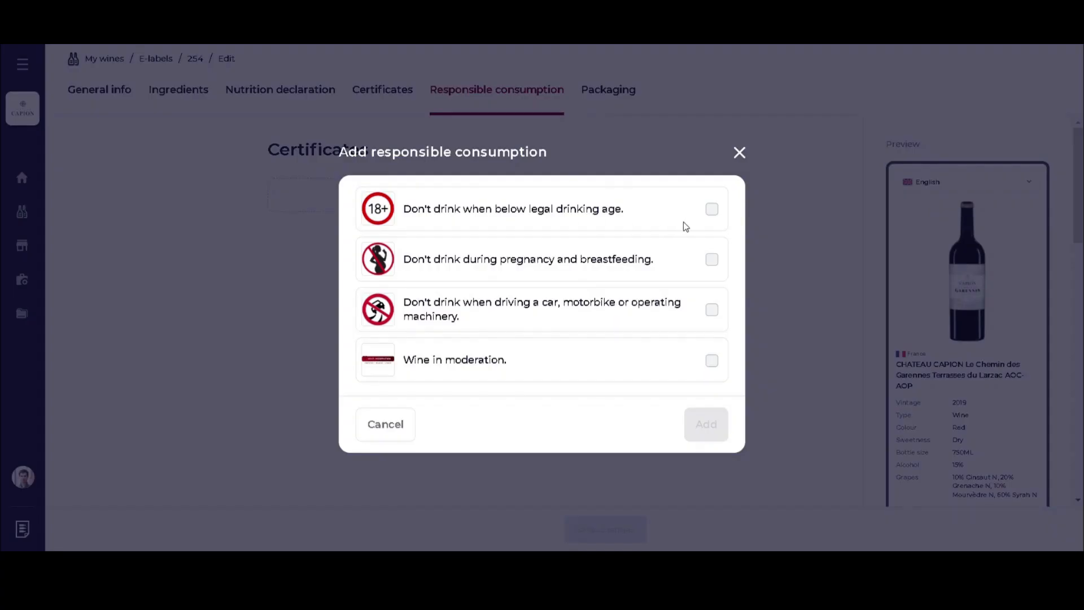
{"action": "left_click", "coordinate": [711, 209]}
{"action": "left_click", "coordinate": [712, 260]}
{"action": "left_click", "coordinate": [712, 310]}
{"action": "left_click", "coordinate": [722, 419]}
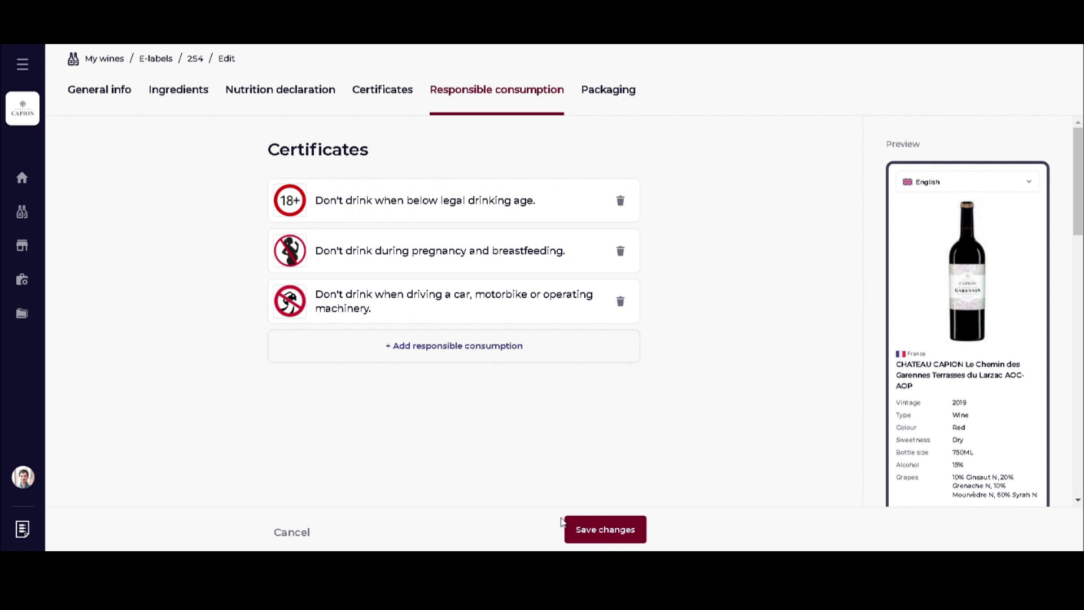
{"action": "left_click", "coordinate": [618, 536]}
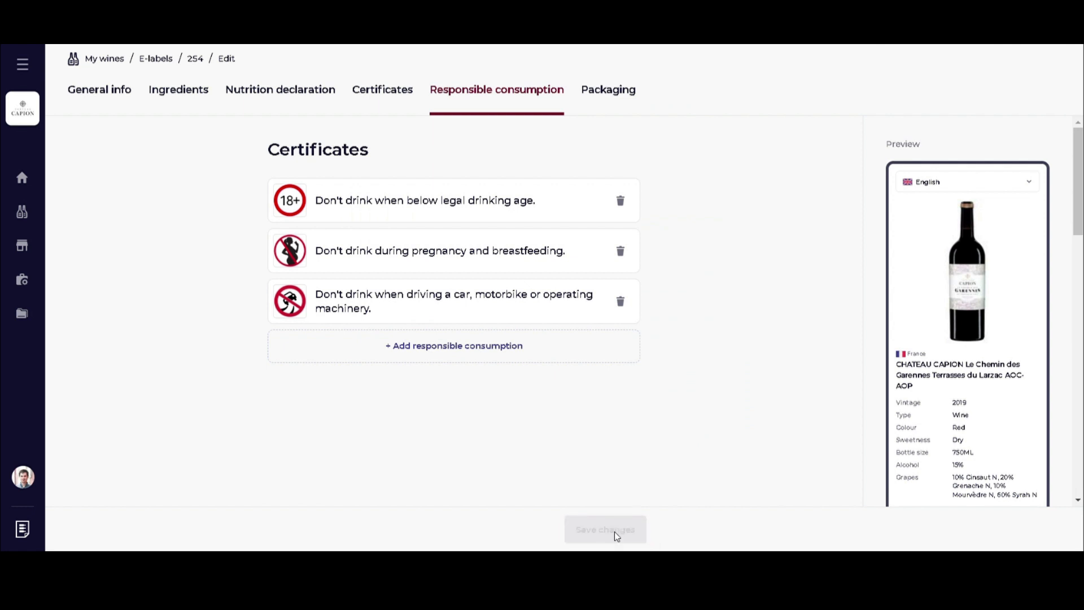
{"action": "left_click", "coordinate": [620, 98]}
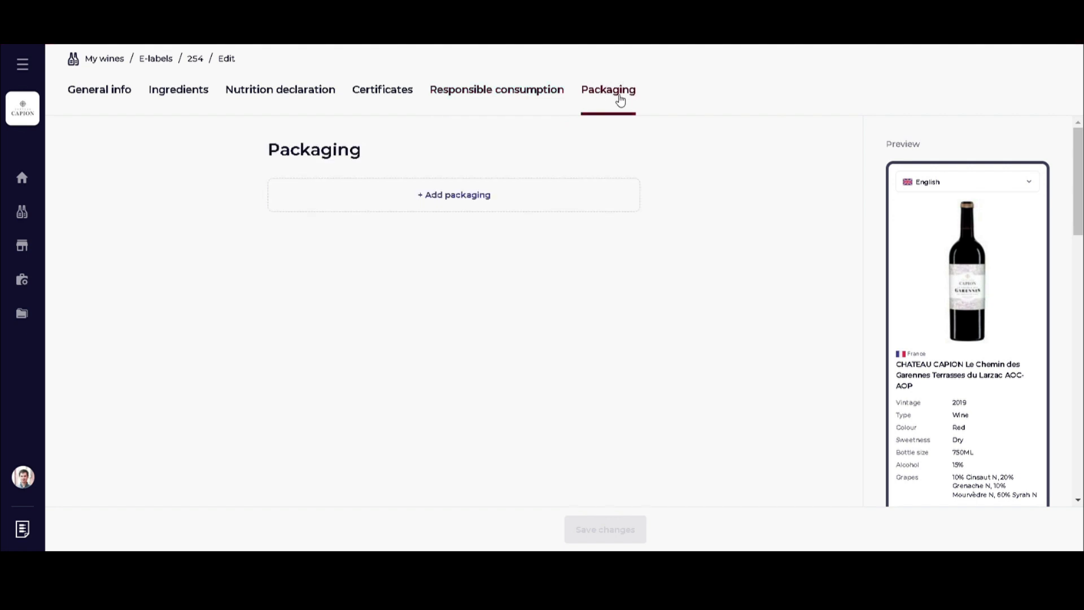
Add a Glass bottle packaging element made of GL 72 (Brown glass) and save.
{"action": "left_click", "coordinate": [471, 202]}
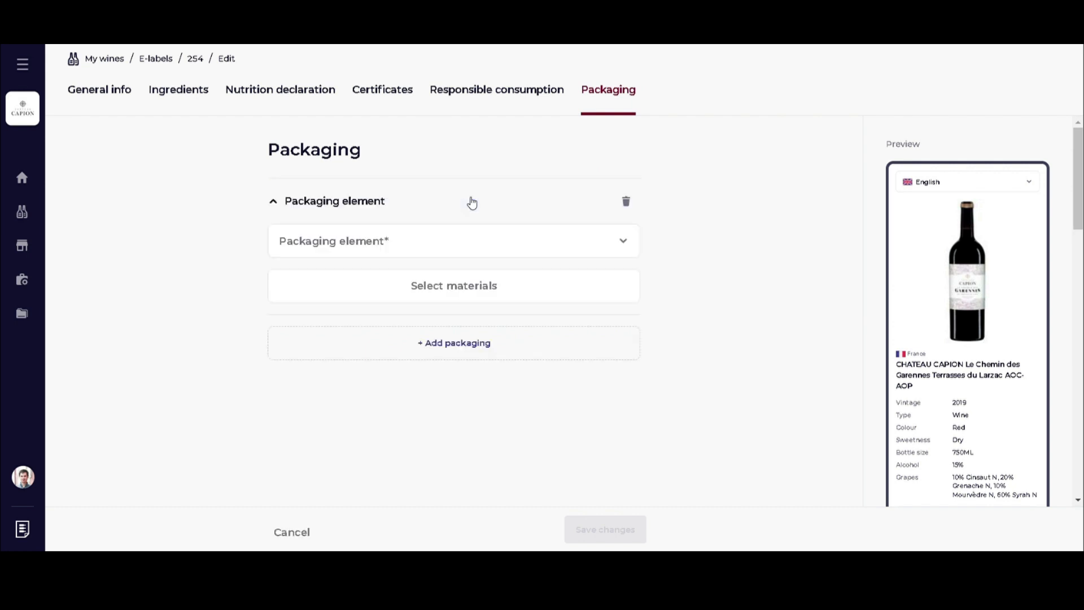
{"action": "left_click", "coordinate": [427, 246]}
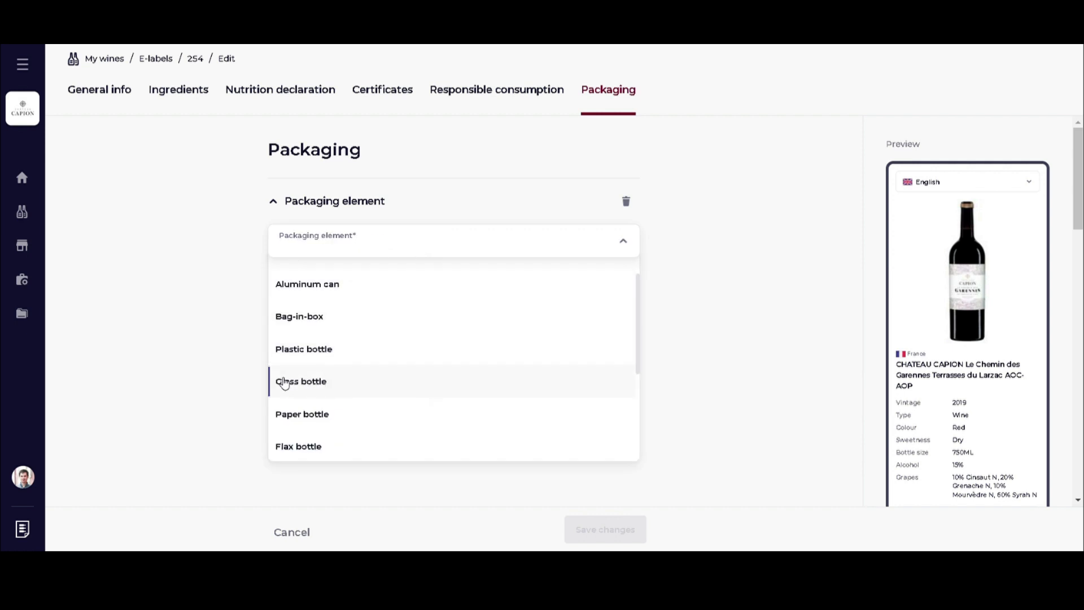
{"action": "left_click", "coordinate": [322, 382]}
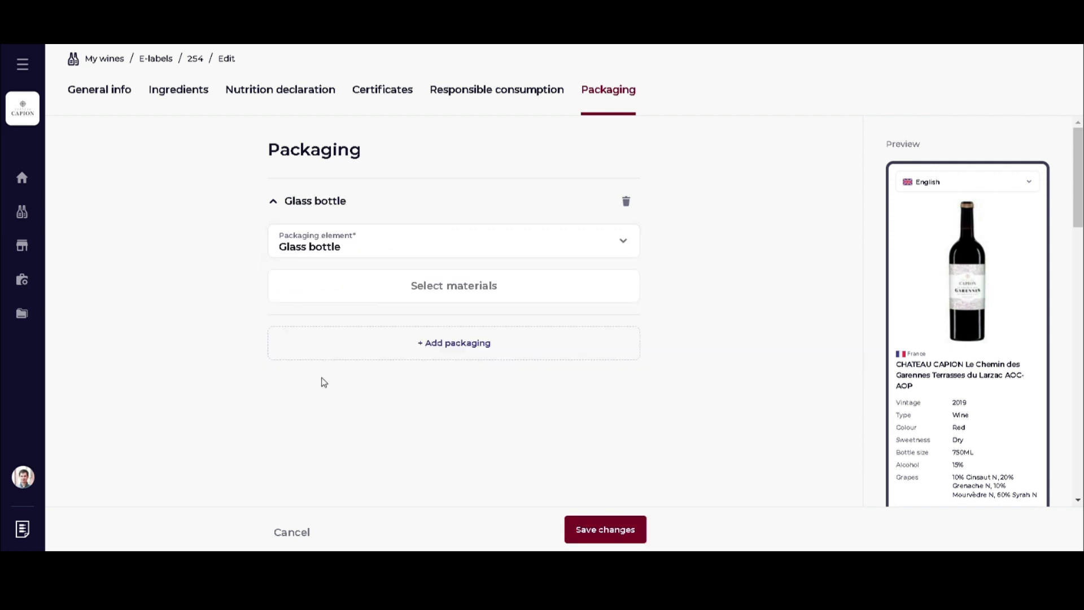
{"action": "left_click", "coordinate": [439, 291]}
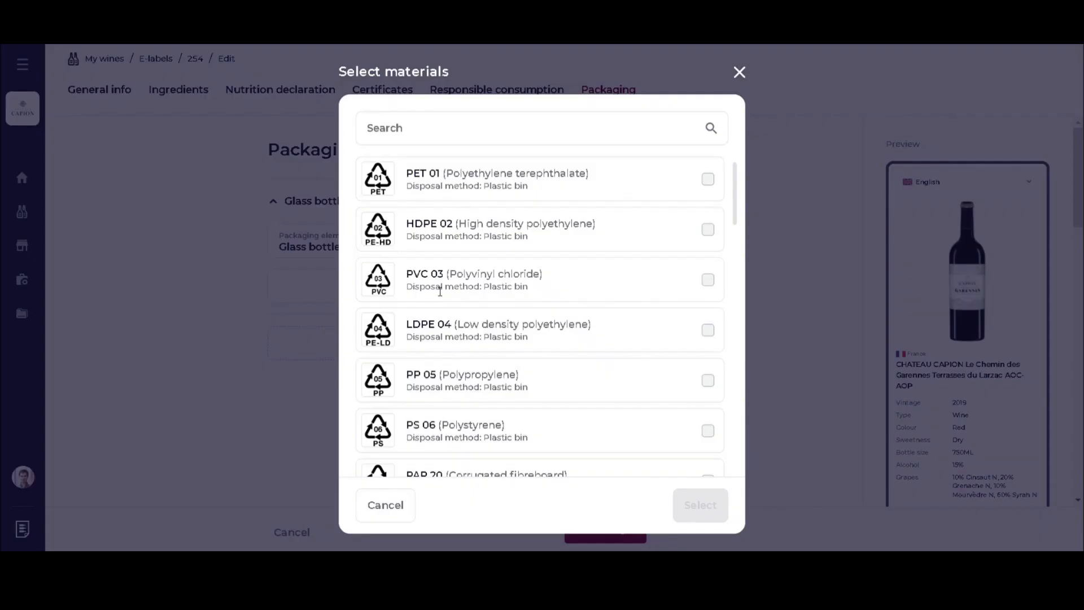
{"action": "left_click", "coordinate": [427, 136]}
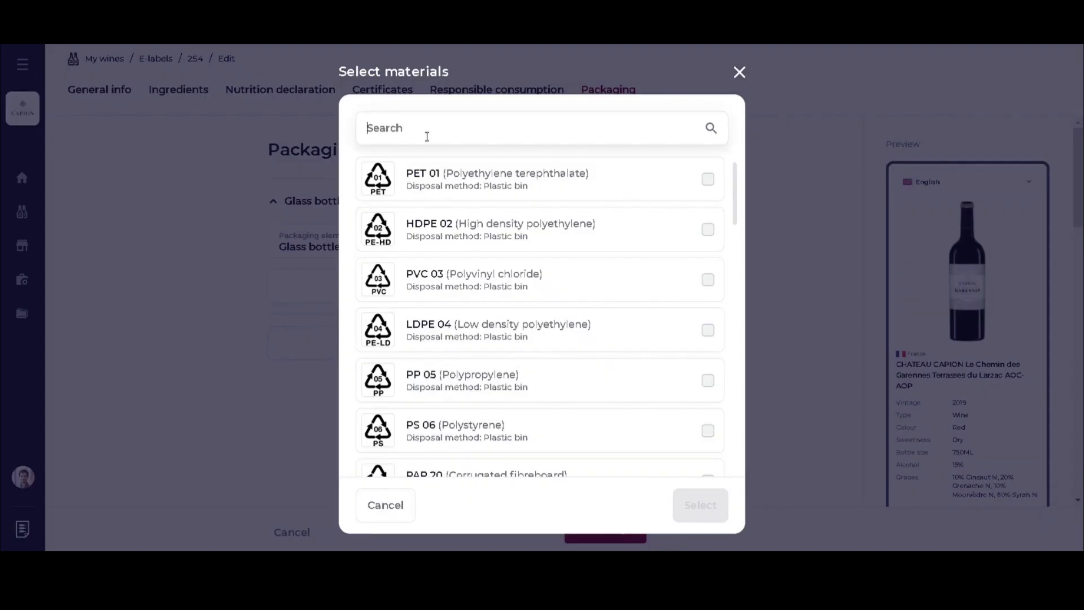
{"action": "type", "text": "BROW"}
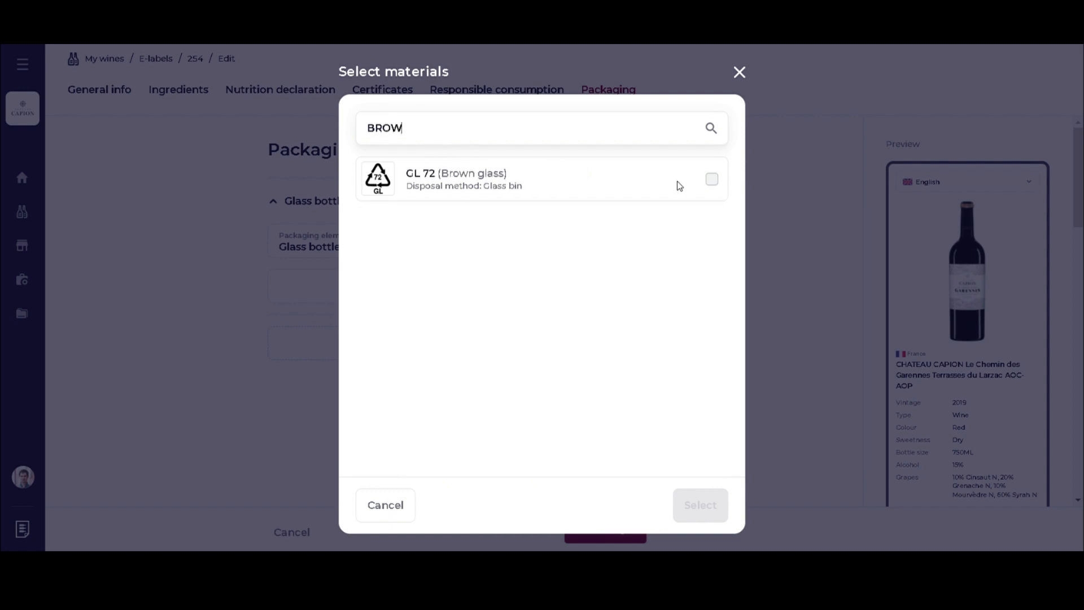
{"action": "left_click", "coordinate": [713, 182]}
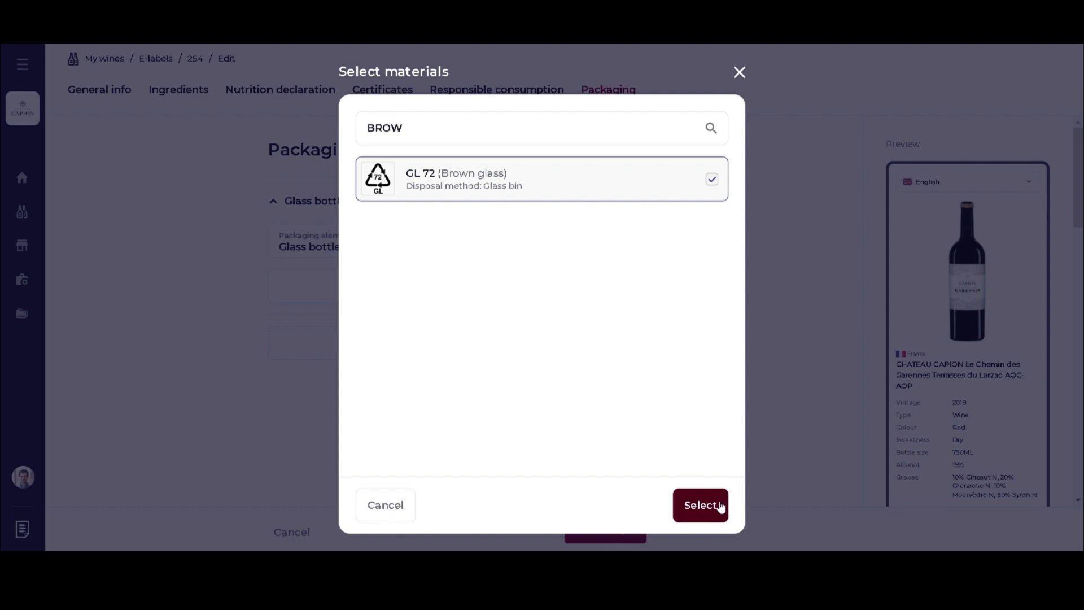
{"action": "left_click", "coordinate": [707, 513]}
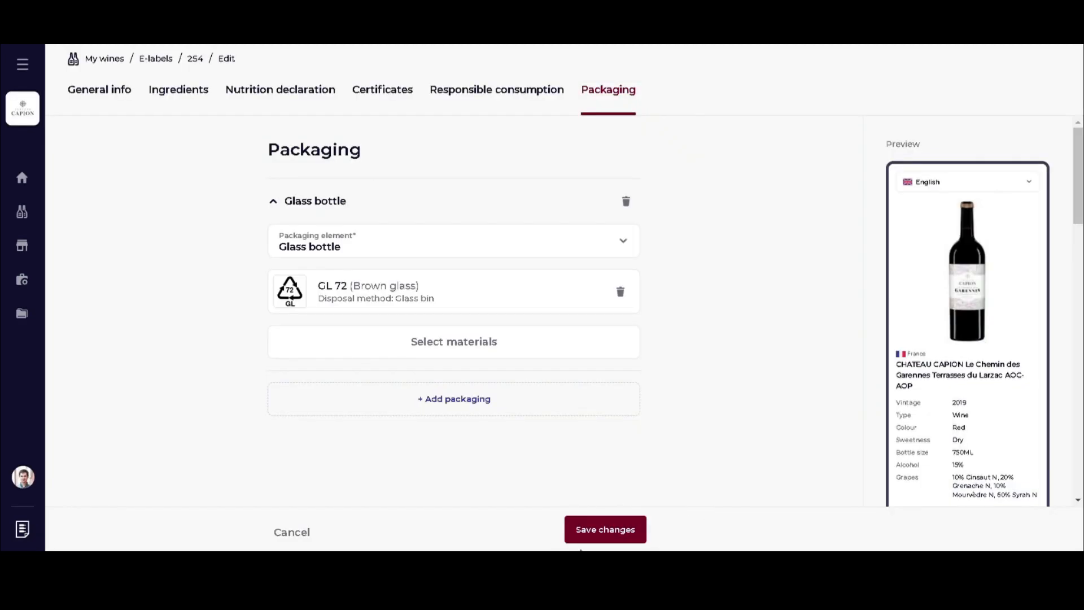
{"action": "left_click", "coordinate": [600, 529]}
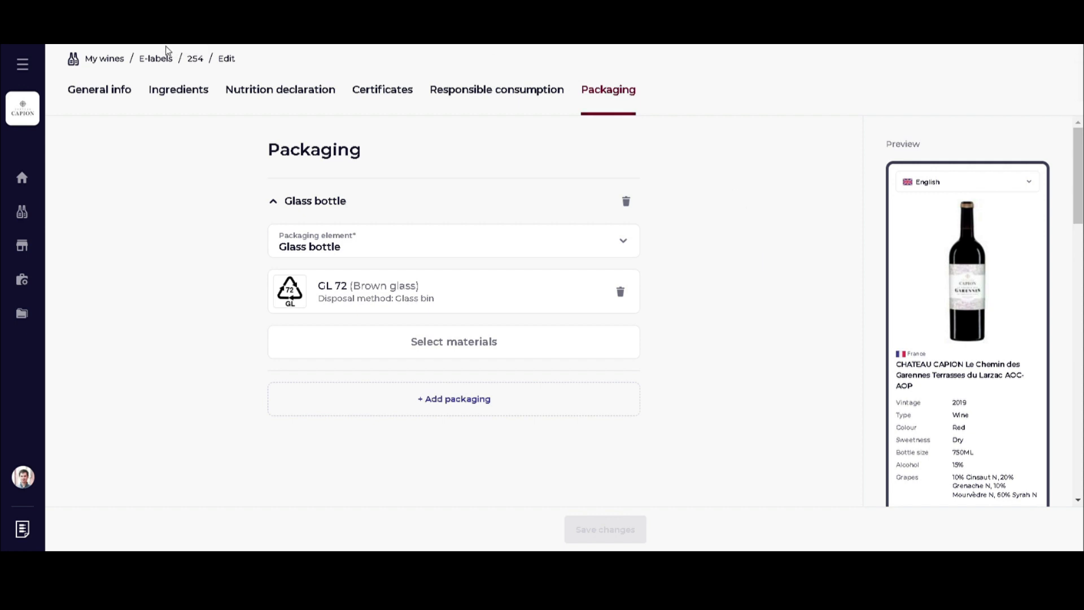
Return to the E-labels list and scroll through the four draft e-labels.
{"action": "left_click", "coordinate": [155, 64]}
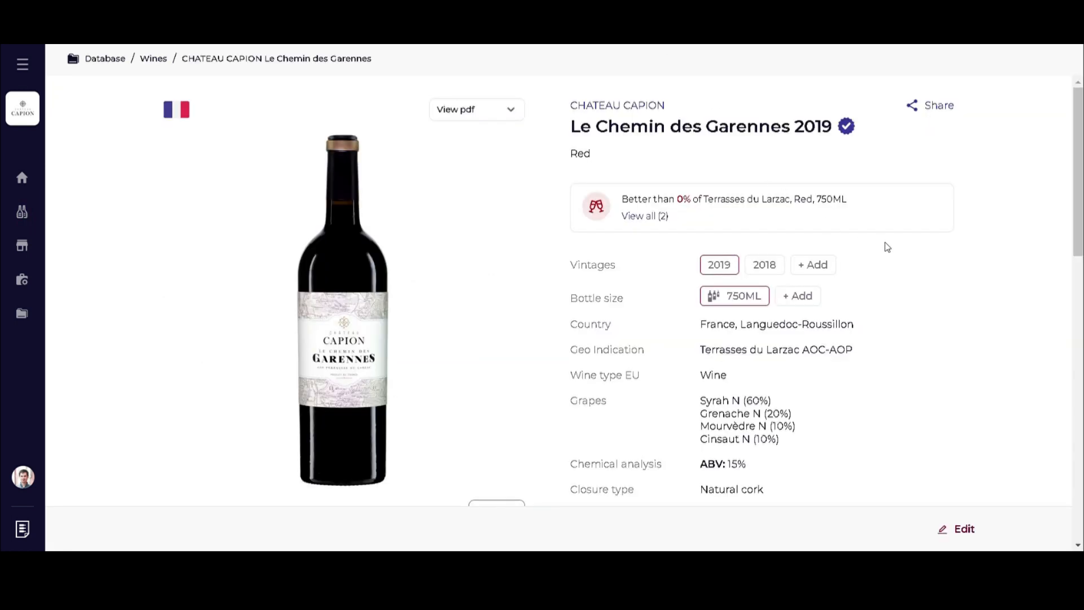
{"action": "scroll", "coordinate": [918, 280], "scroll_direction": "down", "scroll_amount": 1}
{"action": "scroll", "coordinate": [910, 283], "scroll_direction": "down", "scroll_amount": 2}
{"action": "scroll", "coordinate": [905, 291], "scroll_direction": "up", "scroll_amount": 4}
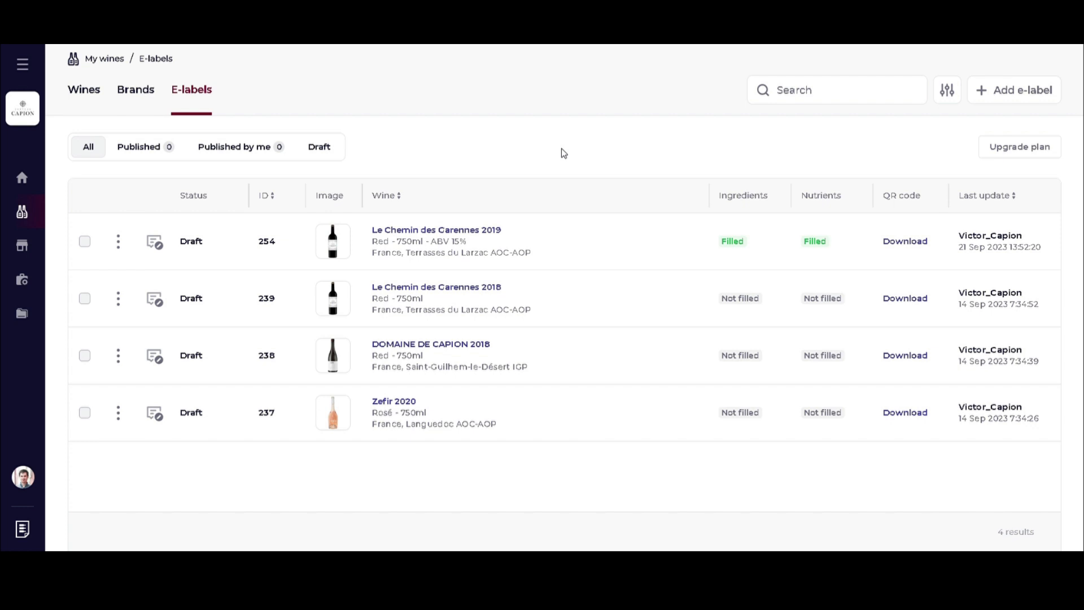
Try to publish the 2019 e-label, then pick the 3 e-labels 1-year free-trial plan and start it.
{"action": "left_click", "coordinate": [118, 248]}
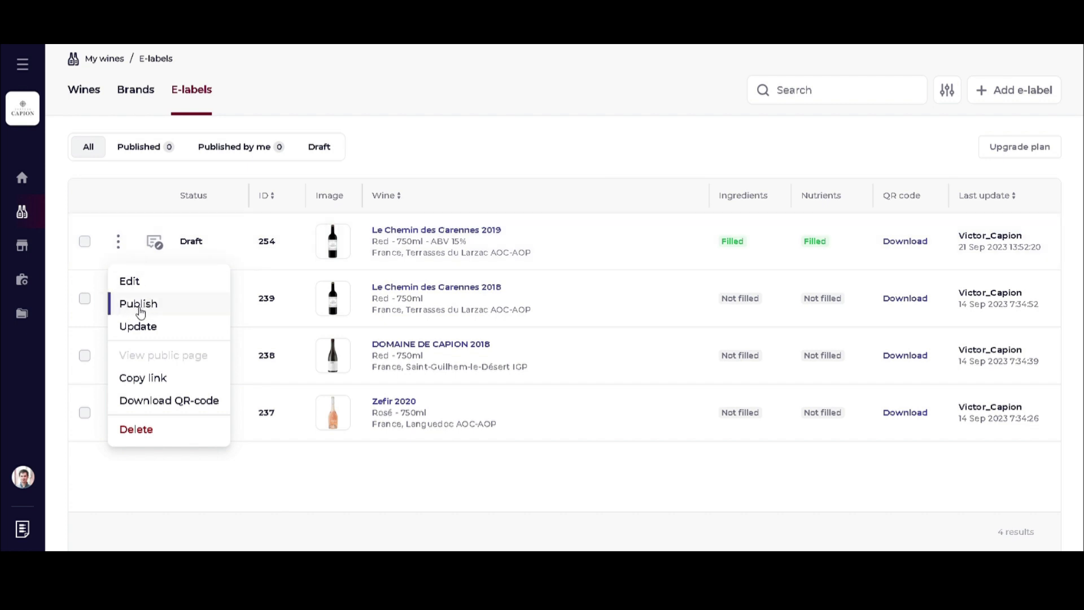
{"action": "left_click", "coordinate": [157, 306]}
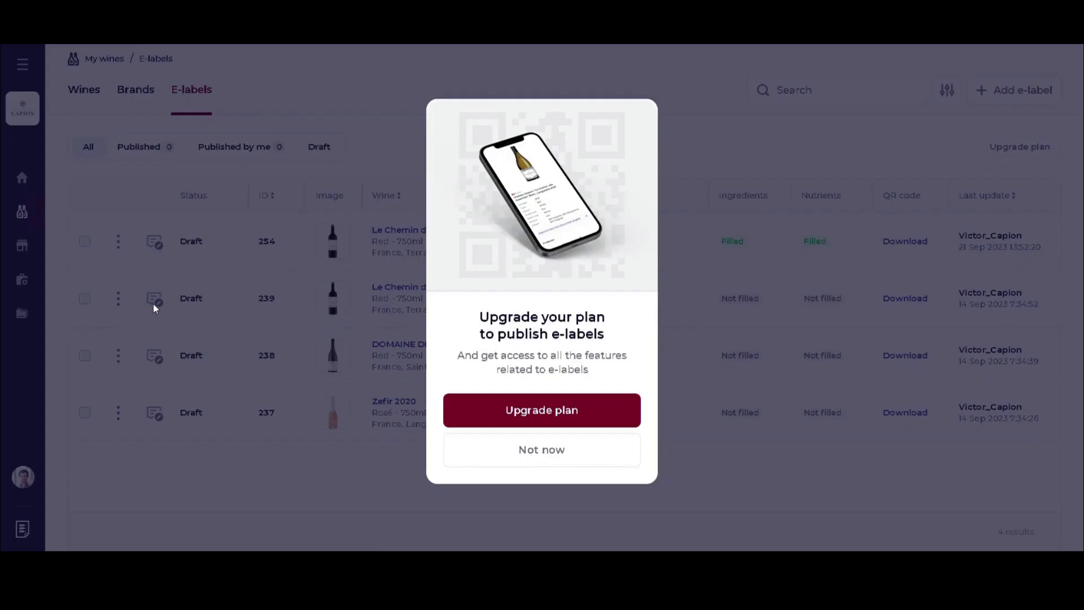
{"action": "left_click", "coordinate": [577, 414]}
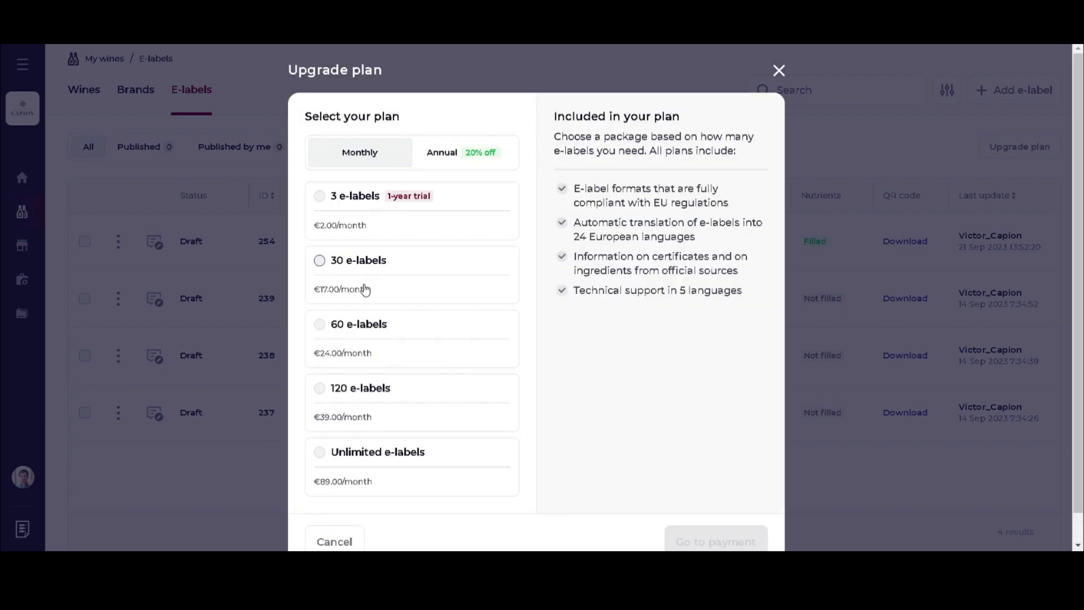
{"action": "left_click", "coordinate": [779, 70]}
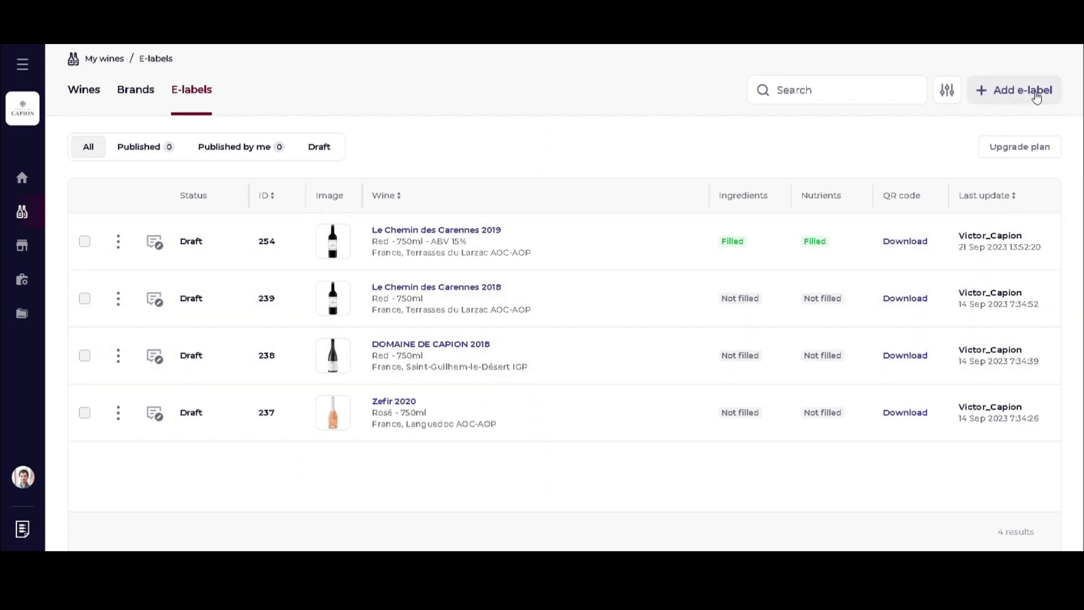
{"action": "left_click", "coordinate": [1032, 155]}
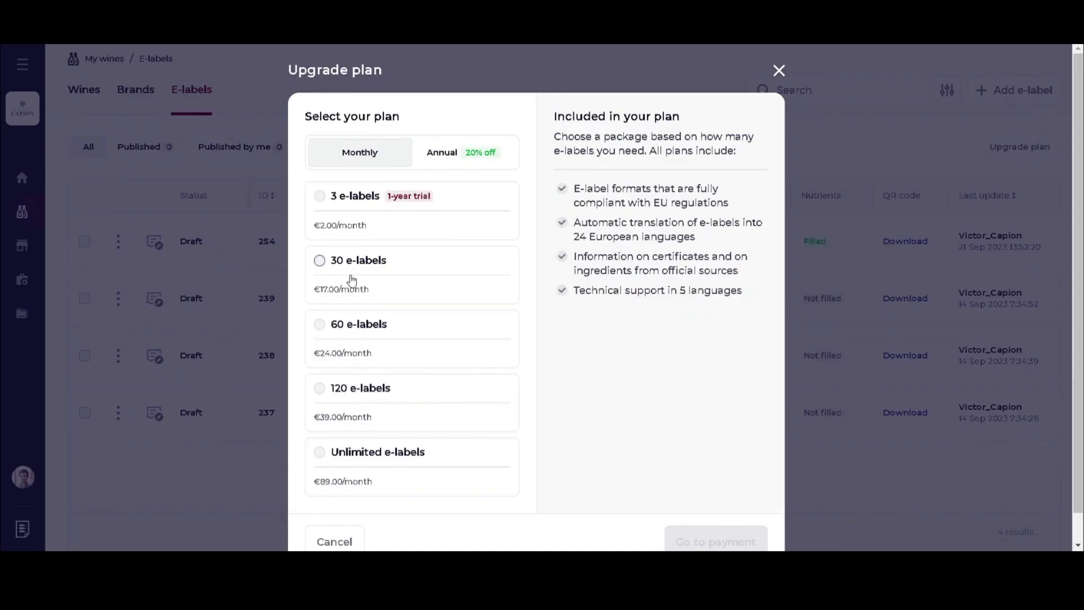
{"action": "left_click", "coordinate": [779, 71]}
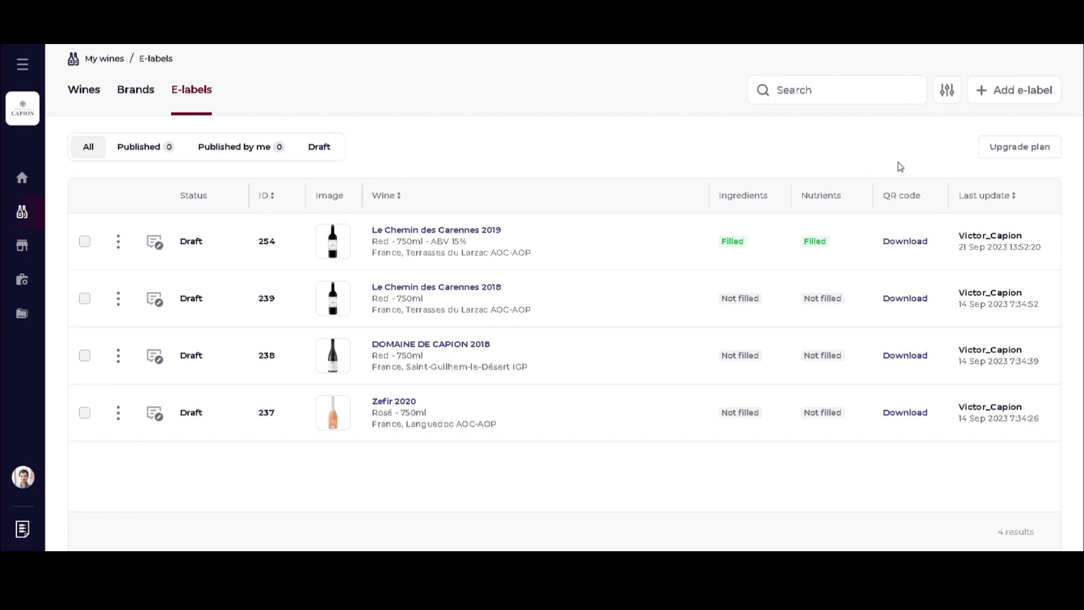
{"action": "left_click", "coordinate": [1019, 147]}
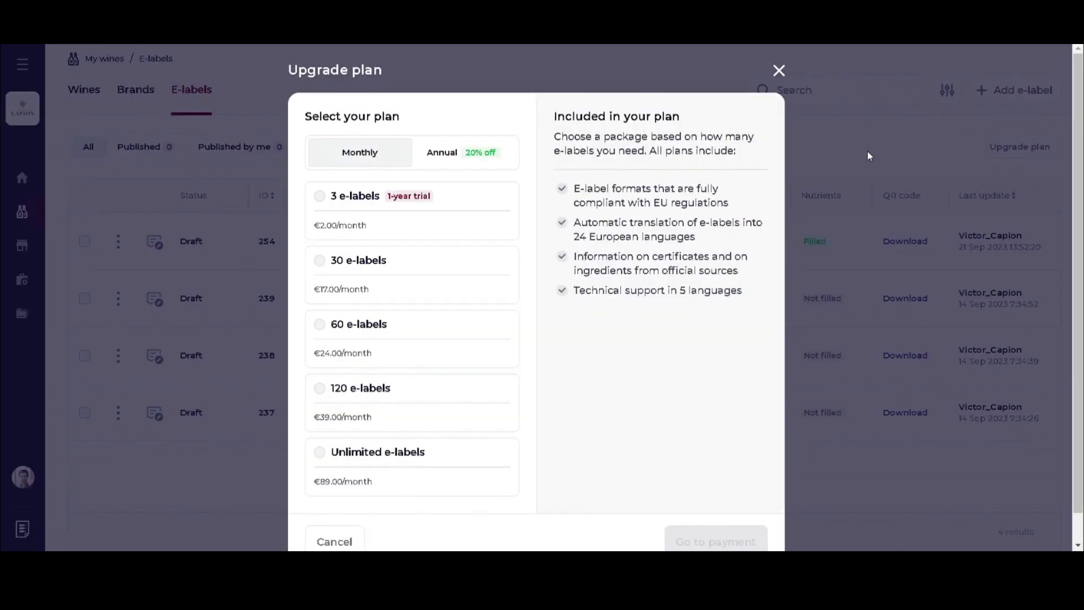
{"action": "left_click", "coordinate": [326, 203]}
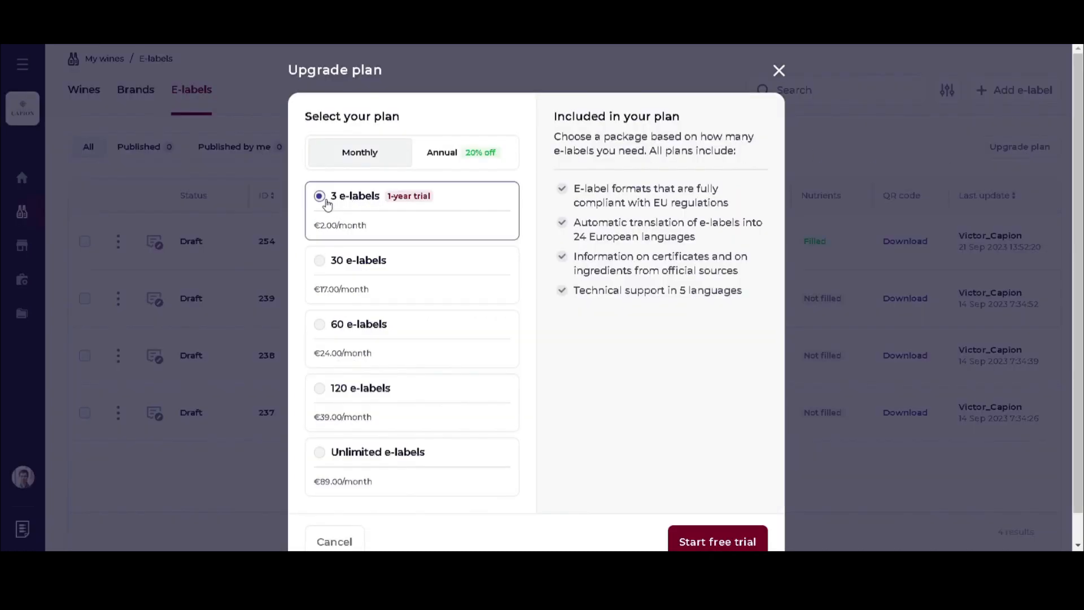
{"action": "left_click", "coordinate": [718, 542]}
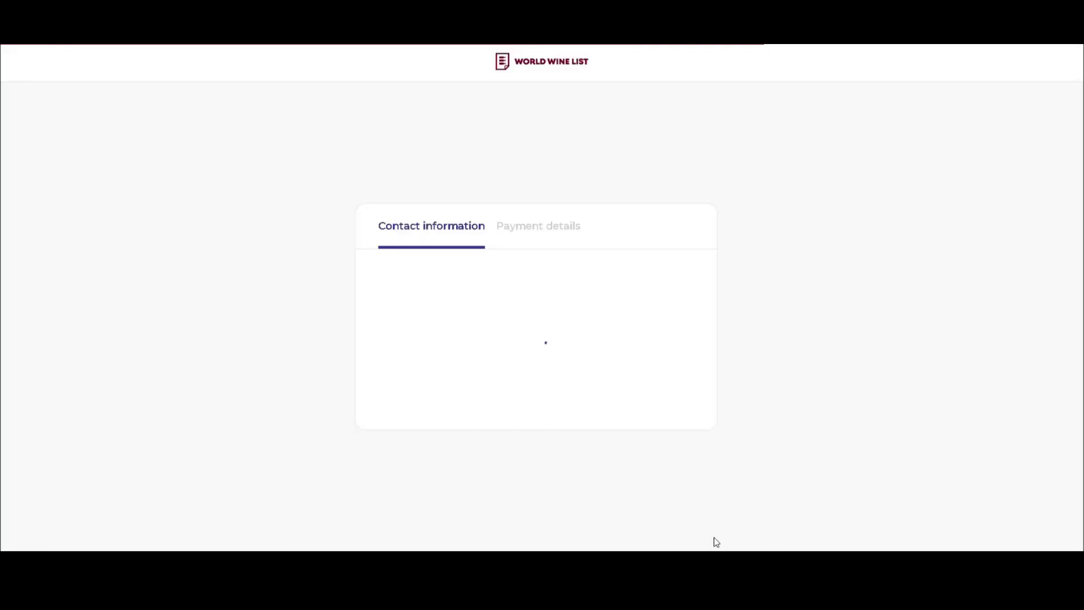
Fill in the organisation's city and VAT number in the contact information.
{"action": "left_click", "coordinate": [420, 467]}
{"action": "type", "text": "Cignac"}
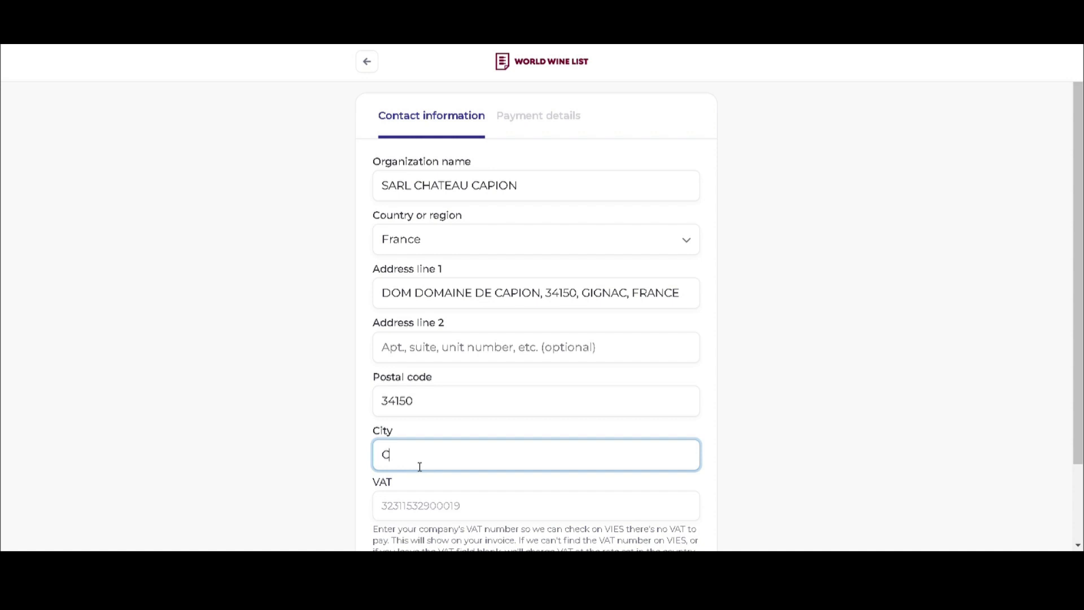
{"action": "left_click", "coordinate": [416, 505]}
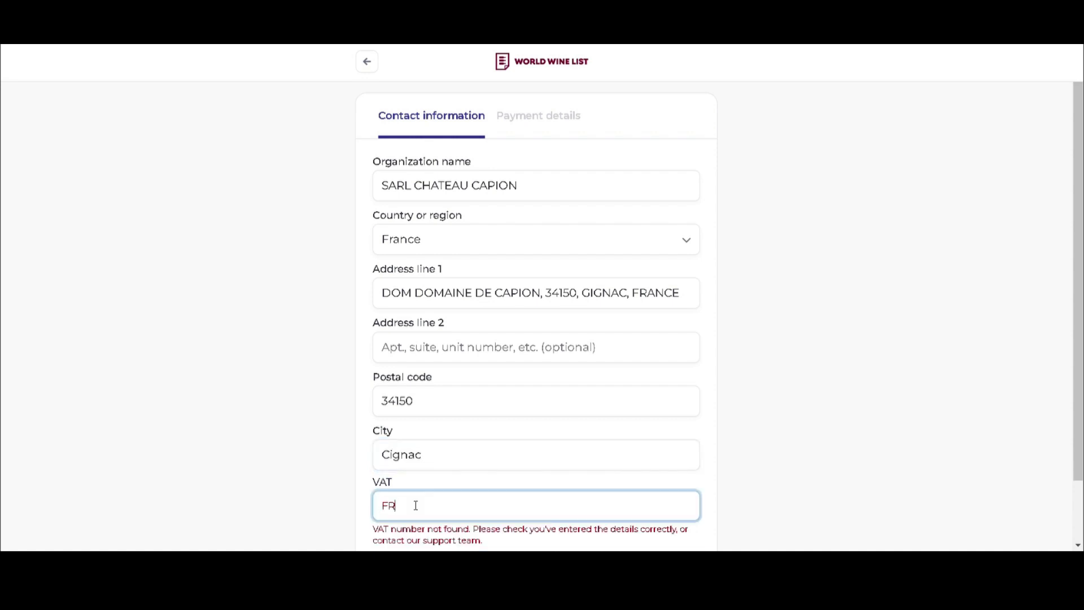
{"action": "scroll", "coordinate": [574, 513], "scroll_direction": "down", "scroll_amount": 2}
{"action": "left_click", "coordinate": [553, 507]}
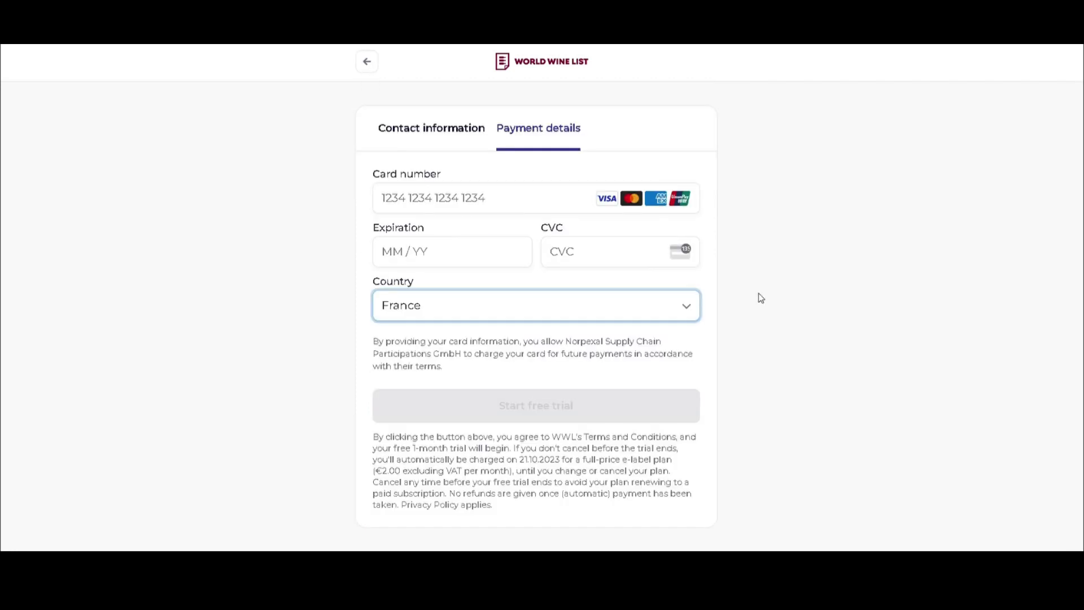
Enter the card number, expiry date and security code, fixing the card number's last digit, and submit.
{"action": "left_click", "coordinate": [410, 204]}
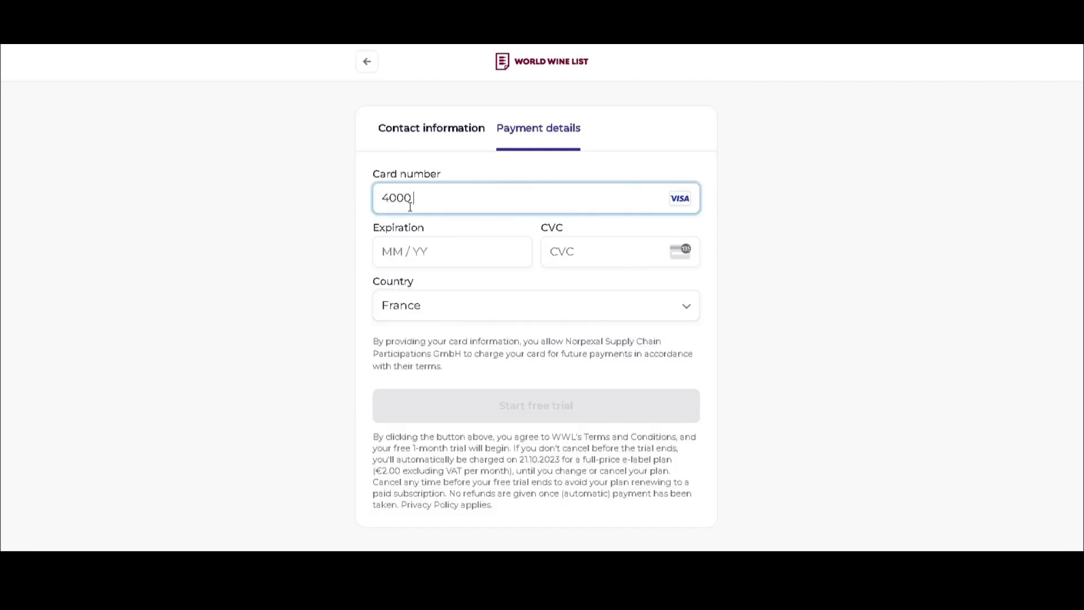
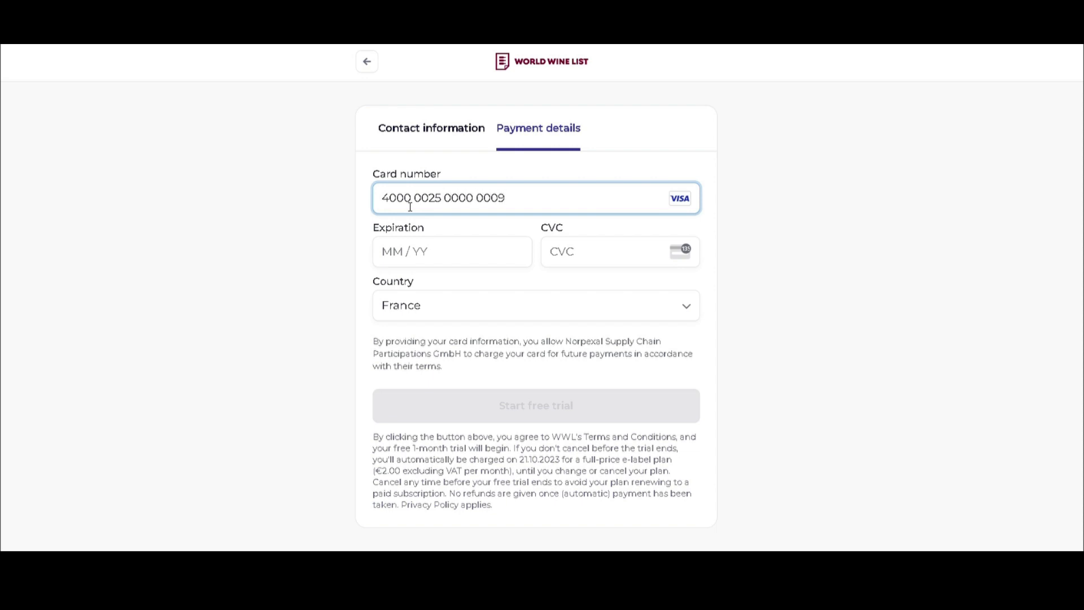
{"action": "key", "text": "Tab"}
{"action": "left_click", "coordinate": [530, 198]}
{"action": "key", "text": "BackSpace"}
{"action": "type", "text": "3"}
{"action": "left_click", "coordinate": [403, 259]}
{"action": "type", "text": "0726"}
{"action": "left_click", "coordinate": [580, 263]}
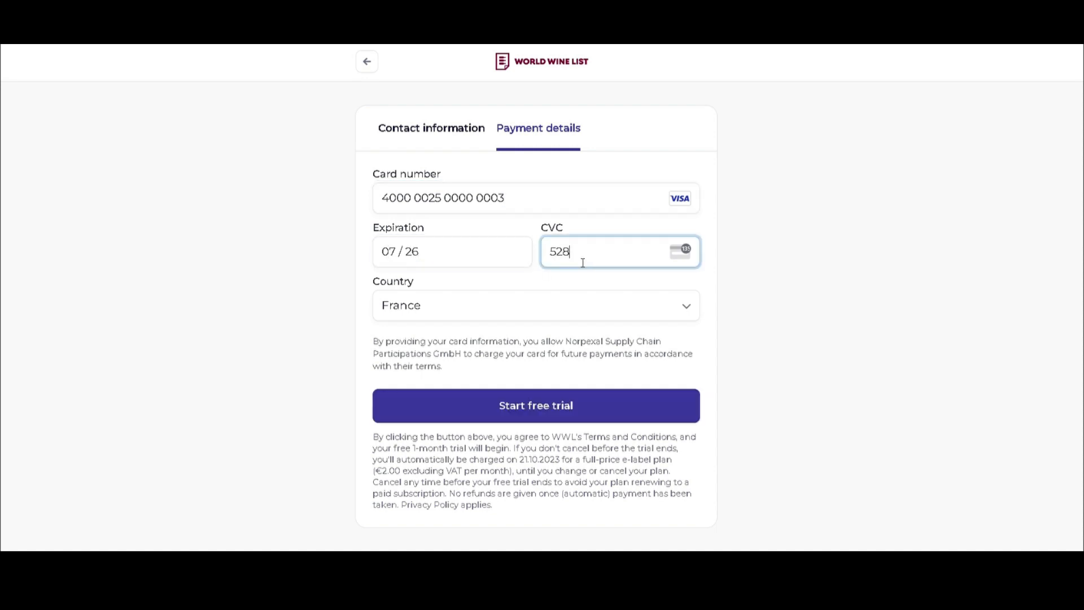
{"action": "left_click", "coordinate": [568, 414]}
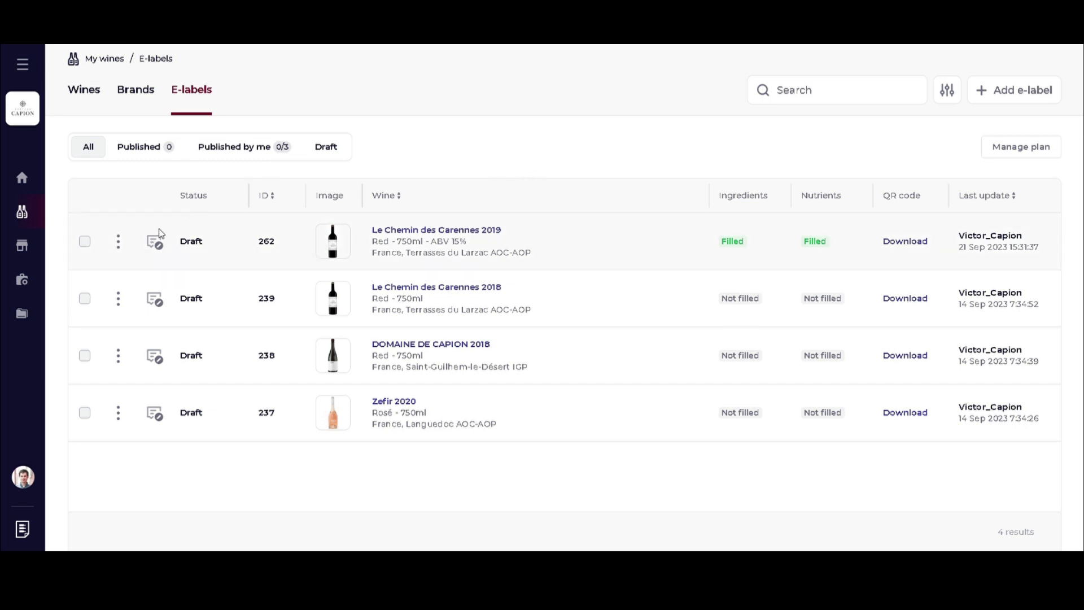
Publish the Le Chemin des Garennes 2019 e-label and review its publication status details.
{"action": "left_click", "coordinate": [118, 243]}
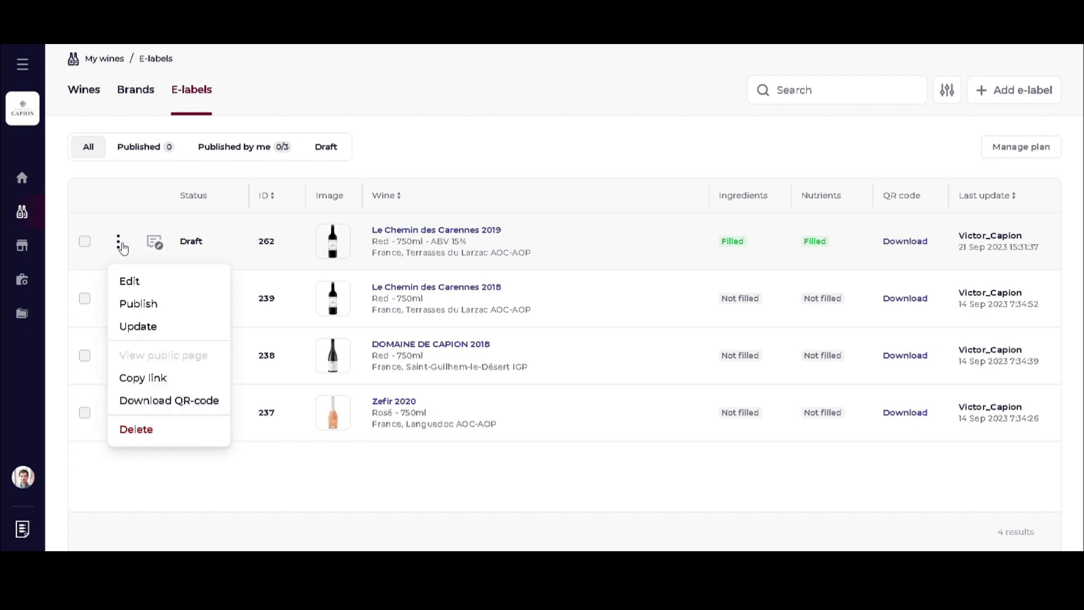
{"action": "left_click", "coordinate": [156, 310]}
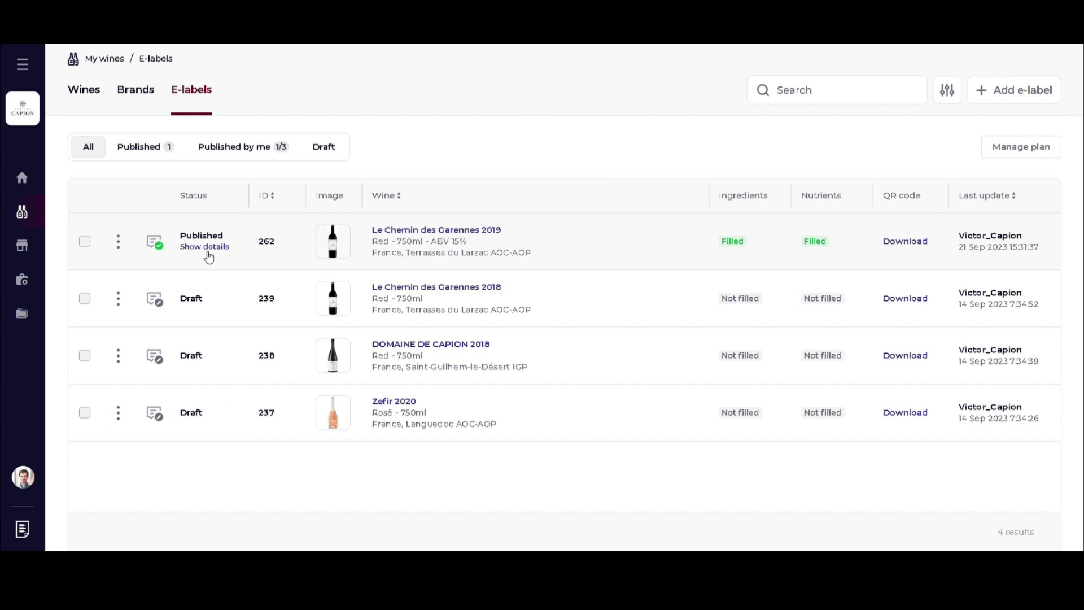
{"action": "left_click", "coordinate": [207, 248]}
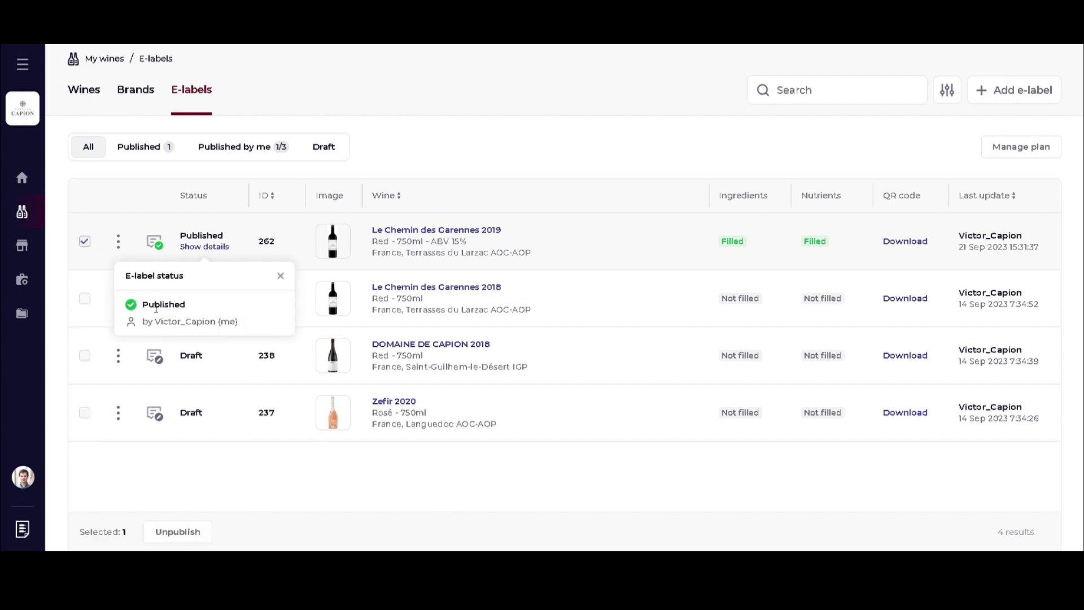
{"action": "left_click", "coordinate": [280, 276]}
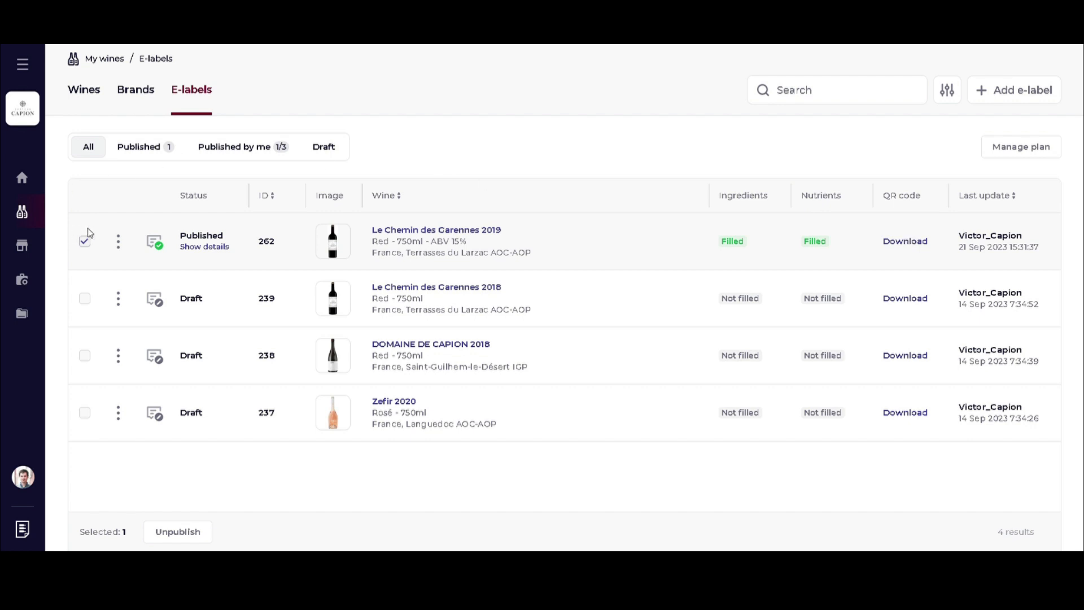
{"action": "left_click", "coordinate": [118, 243]}
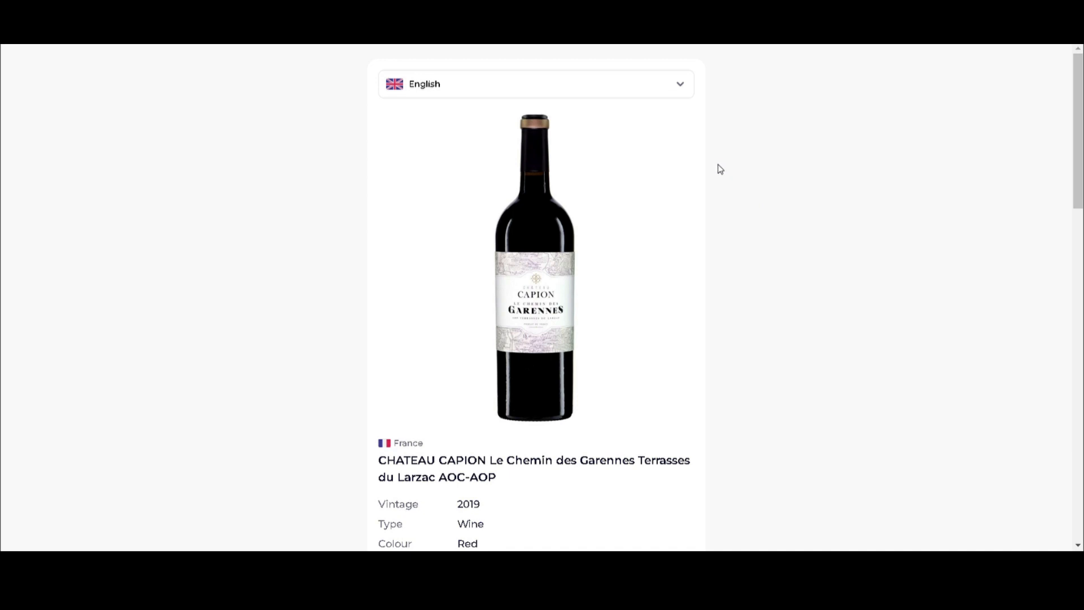
Scroll through the 2019 e-label's public page to the footer, checking its language options.
{"action": "scroll", "coordinate": [716, 167], "scroll_direction": "down", "scroll_amount": 1}
{"action": "scroll", "coordinate": [720, 167], "scroll_direction": "up", "scroll_amount": 1}
{"action": "left_click", "coordinate": [682, 84]}
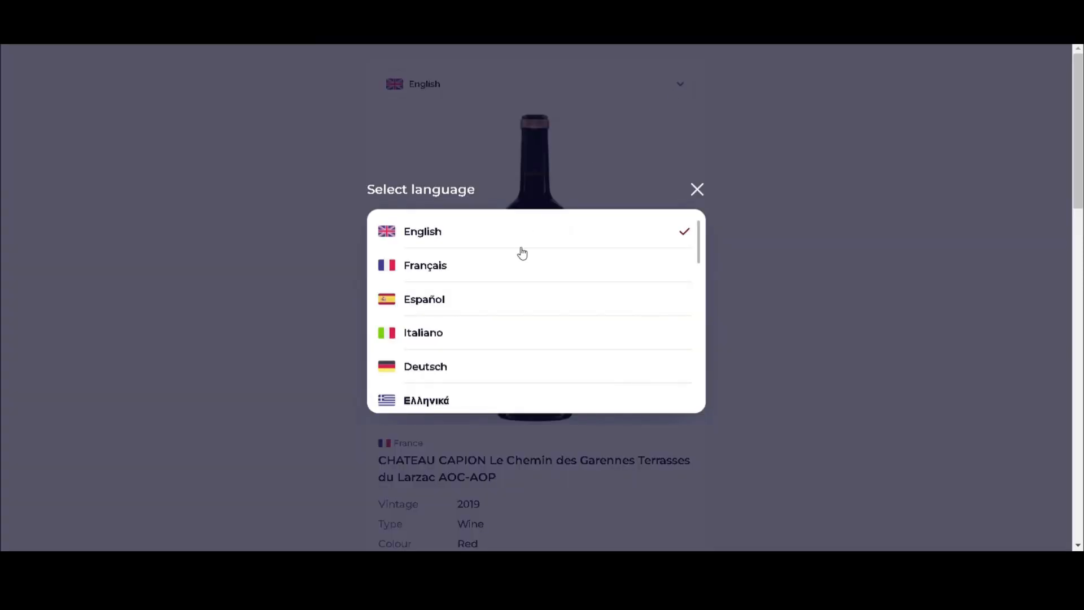
{"action": "scroll", "coordinate": [506, 278], "scroll_direction": "down", "scroll_amount": 5}
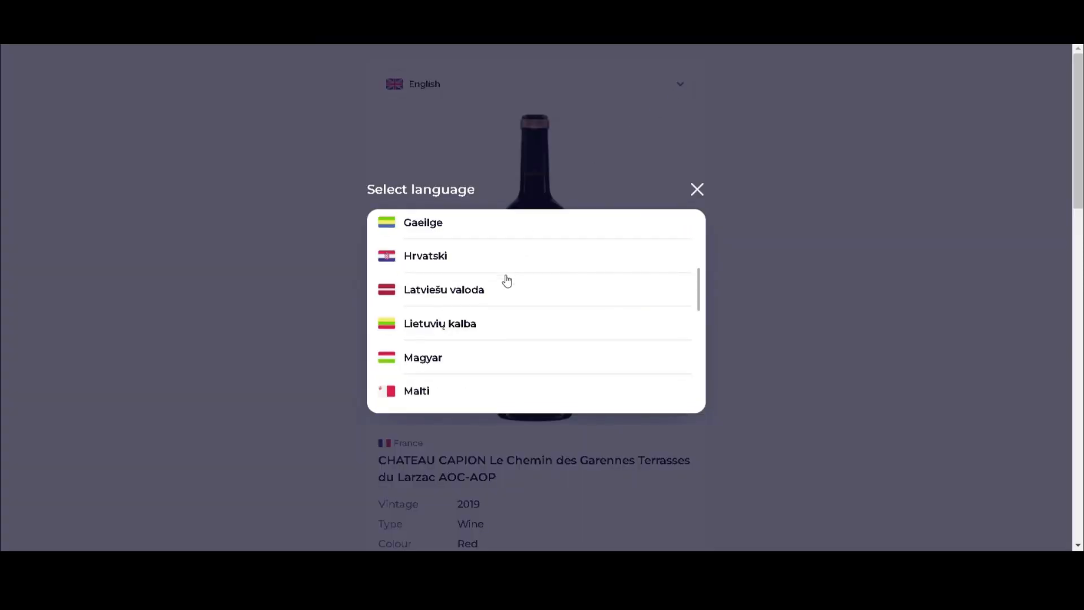
{"action": "left_click", "coordinate": [698, 190]}
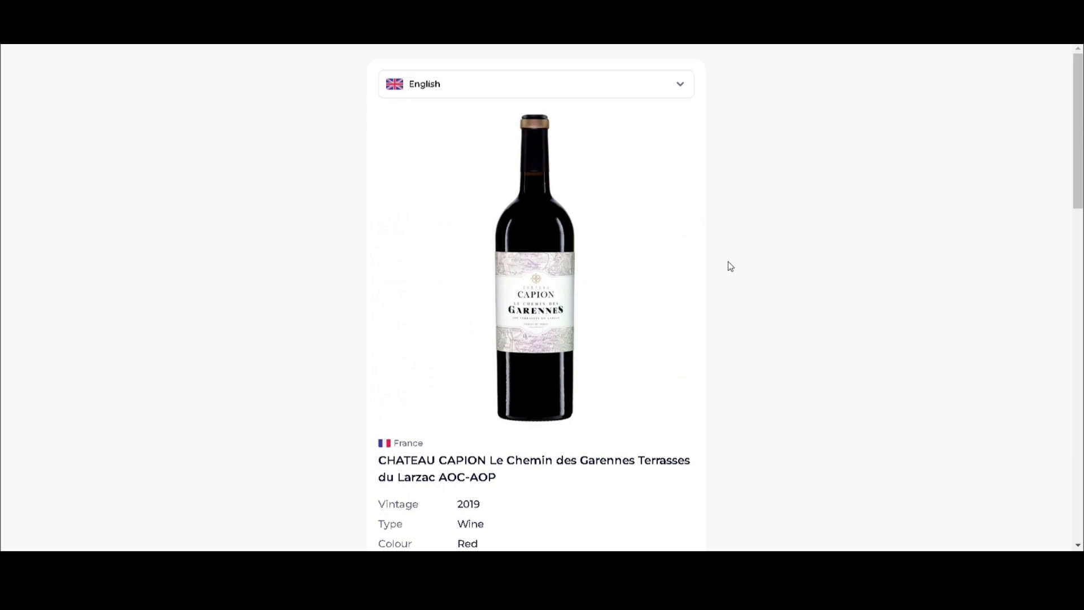
{"action": "scroll", "coordinate": [728, 266], "scroll_direction": "down", "scroll_amount": 1}
{"action": "scroll", "coordinate": [729, 267], "scroll_direction": "down", "scroll_amount": 2}
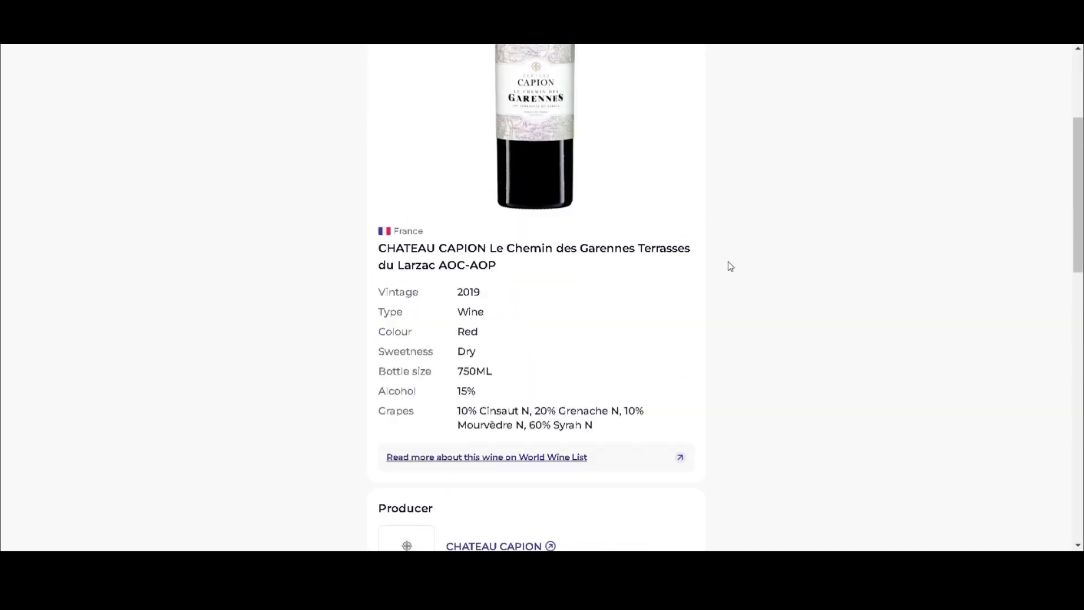
{"action": "scroll", "coordinate": [715, 258], "scroll_direction": "down", "scroll_amount": 1}
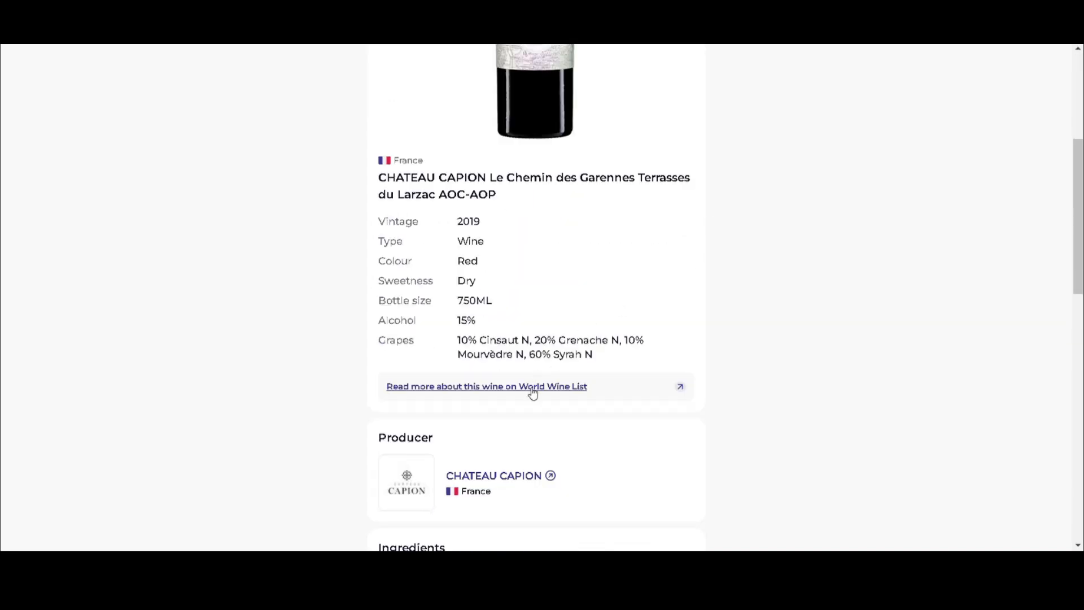
{"action": "scroll", "coordinate": [508, 389], "scroll_direction": "down", "scroll_amount": 7}
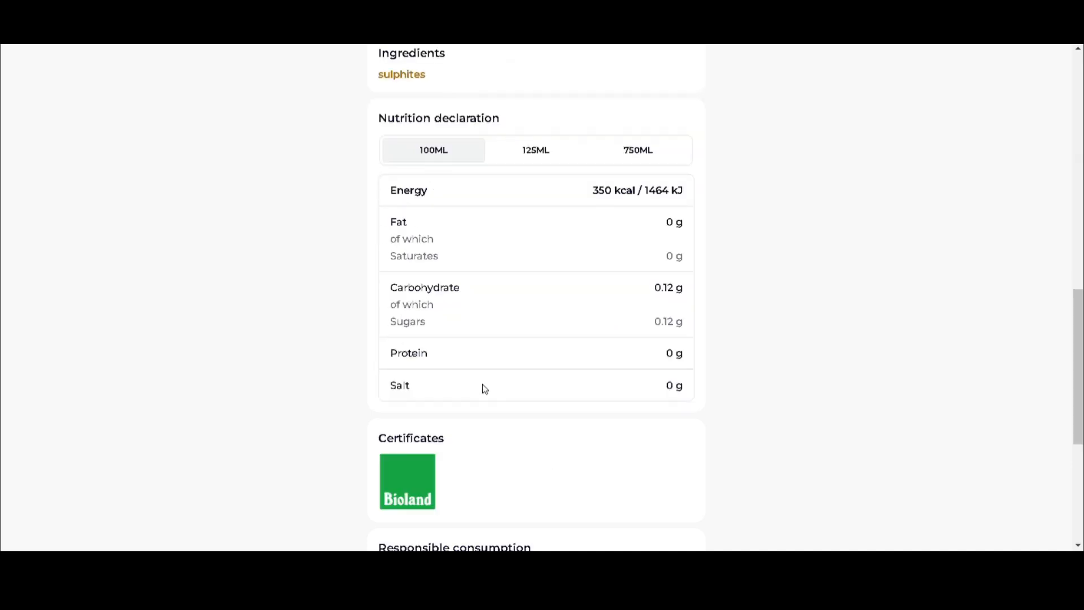
{"action": "scroll", "coordinate": [525, 438], "scroll_direction": "down", "scroll_amount": 2}
{"action": "mouse_move", "coordinate": [522, 427]}
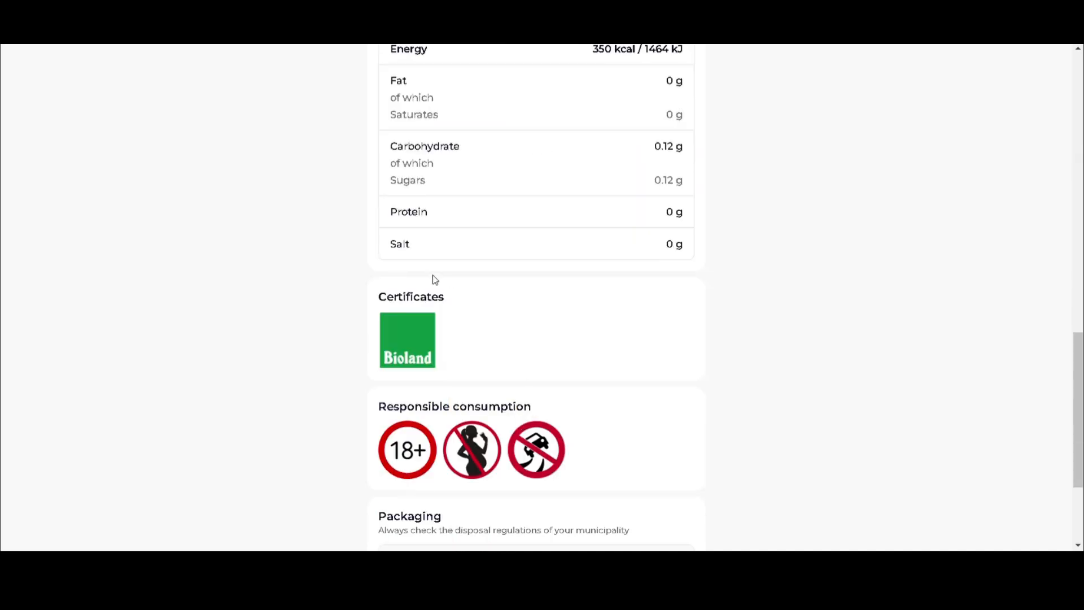
{"action": "scroll", "coordinate": [571, 444], "scroll_direction": "down", "scroll_amount": 3}
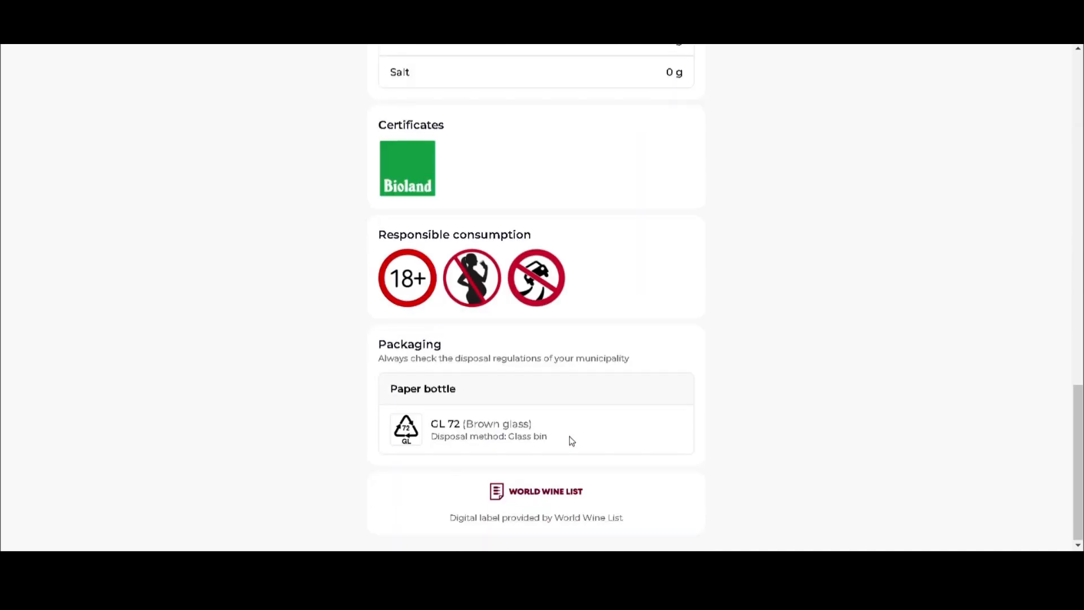
{"action": "scroll", "coordinate": [539, 309], "scroll_direction": "up", "scroll_amount": 20}
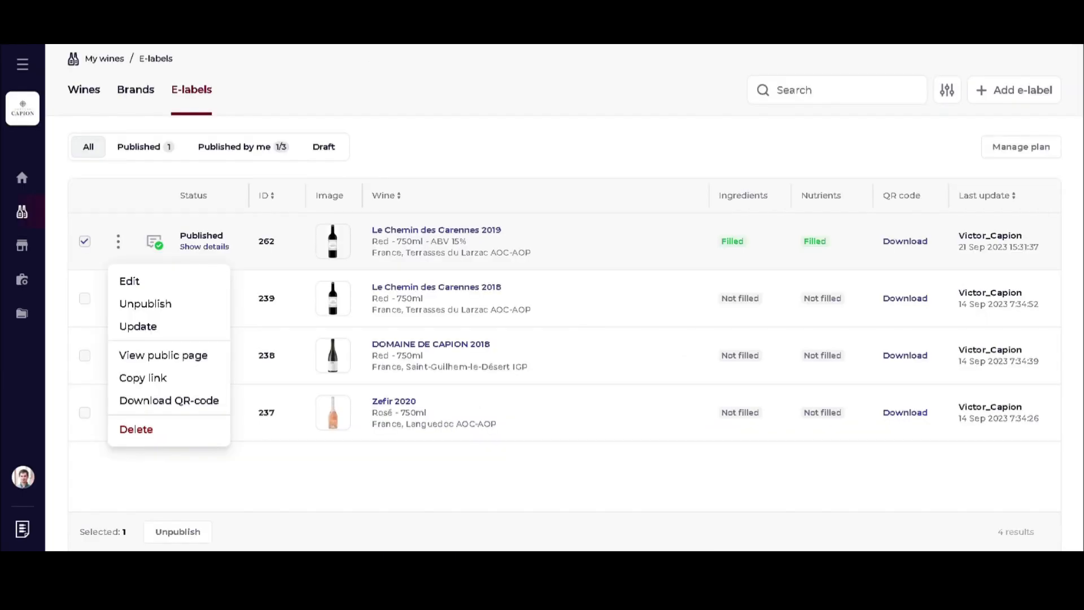
Leave the e-labels list and open the 2019 Chemin des Garennes wine for editing.
{"action": "left_click", "coordinate": [393, 159]}
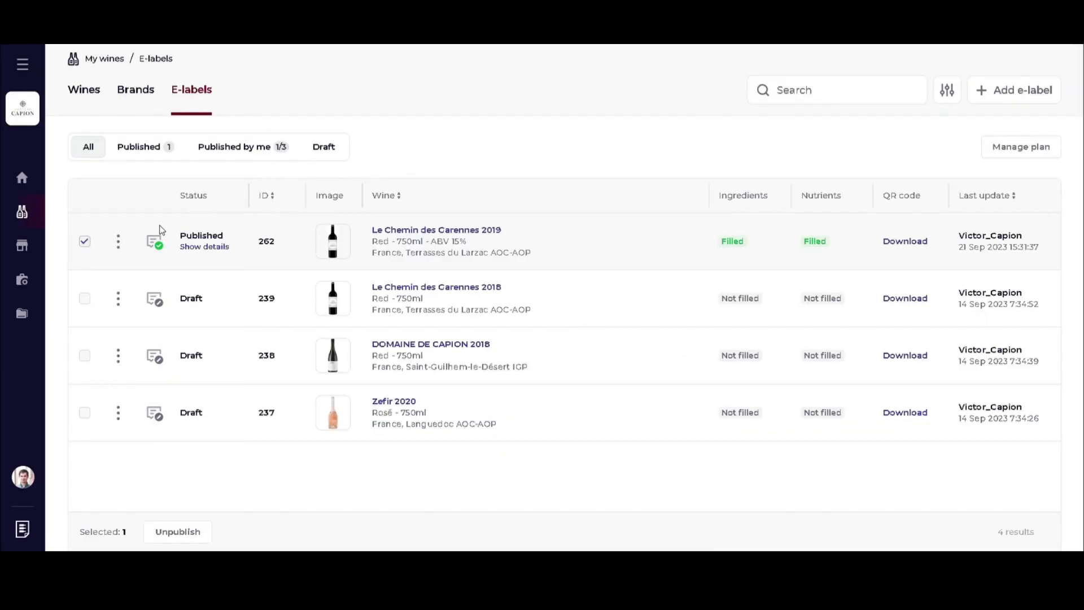
{"action": "left_click", "coordinate": [85, 241]}
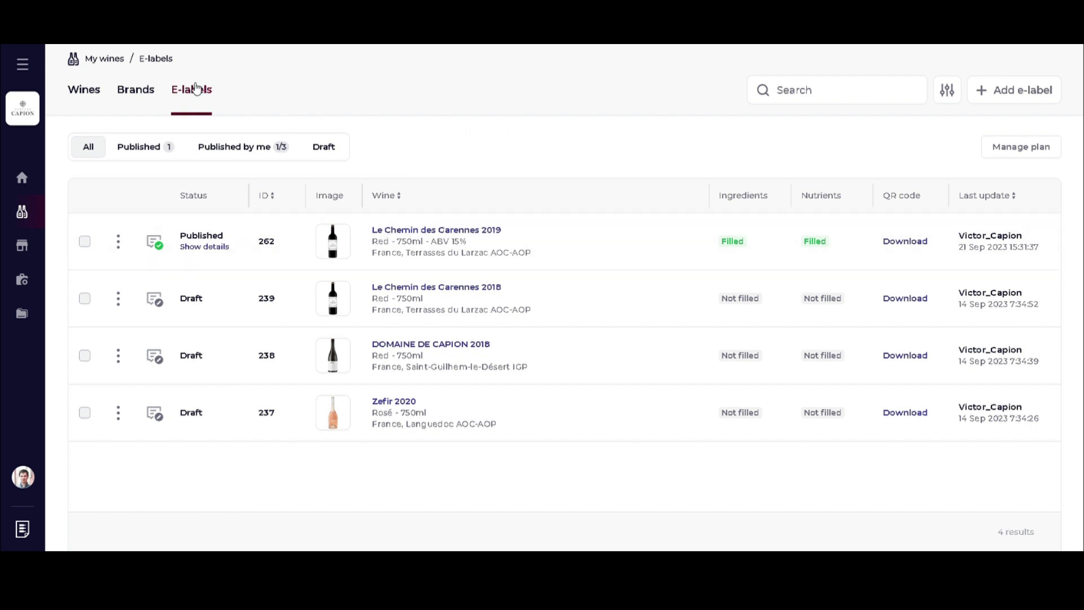
{"action": "left_click", "coordinate": [90, 91]}
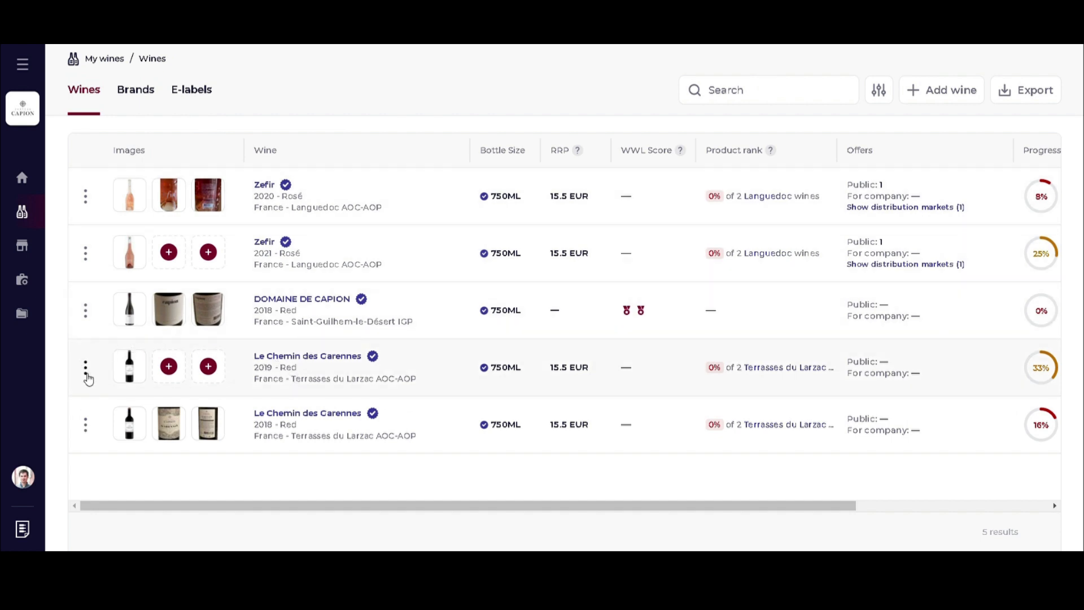
{"action": "left_click", "coordinate": [88, 370]}
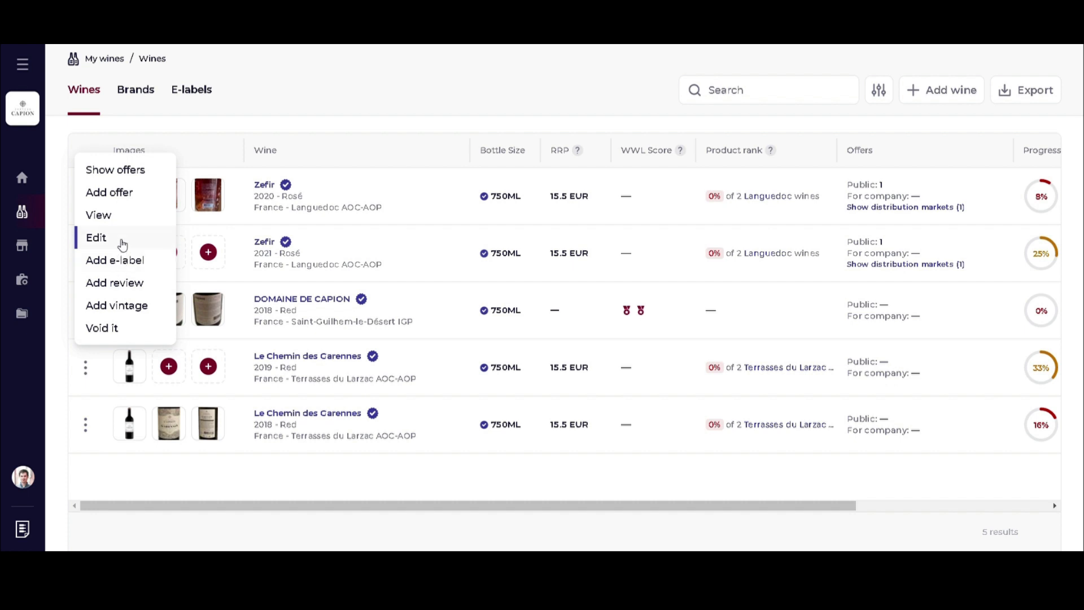
{"action": "left_click", "coordinate": [122, 244]}
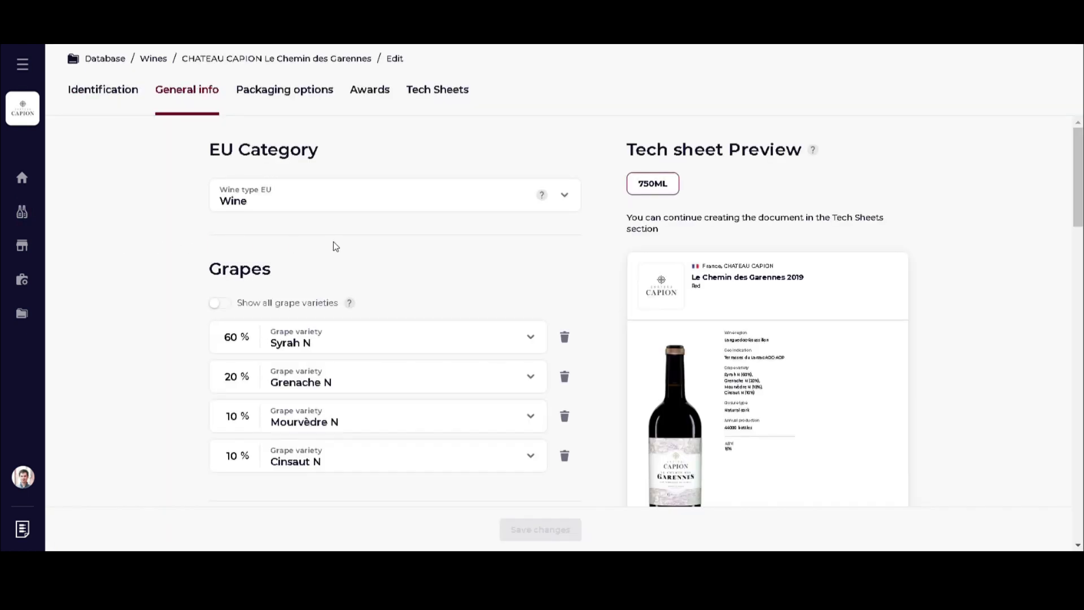
Add the Agriculture biologique certificate to the wine and save the changes.
{"action": "scroll", "coordinate": [335, 246], "scroll_direction": "down", "scroll_amount": 6}
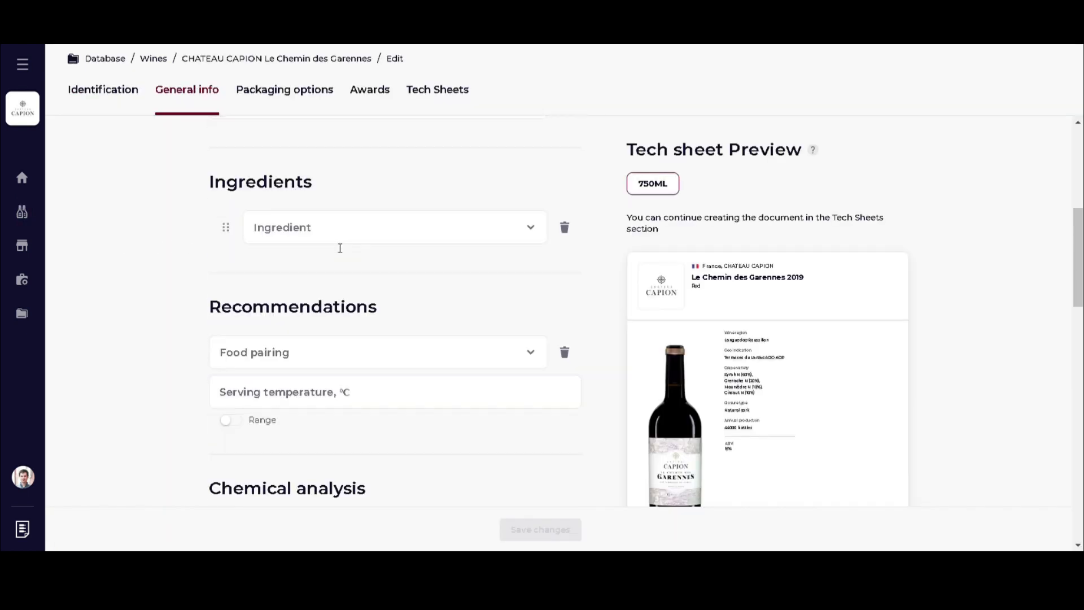
{"action": "scroll", "coordinate": [339, 249], "scroll_direction": "down", "scroll_amount": 10}
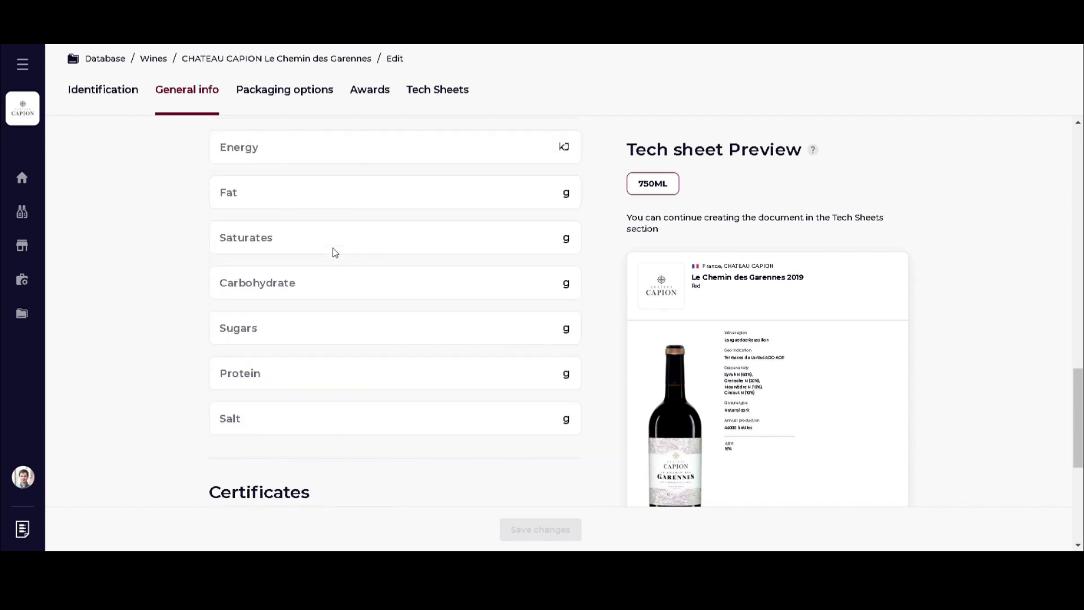
{"action": "scroll", "coordinate": [336, 252], "scroll_direction": "down", "scroll_amount": 5}
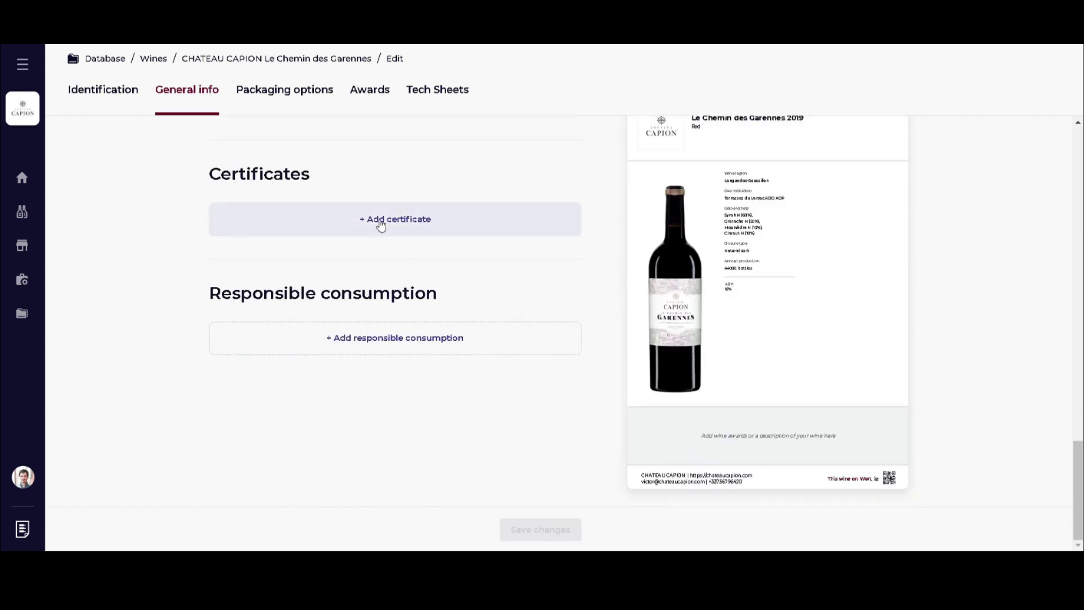
{"action": "left_click", "coordinate": [381, 226]}
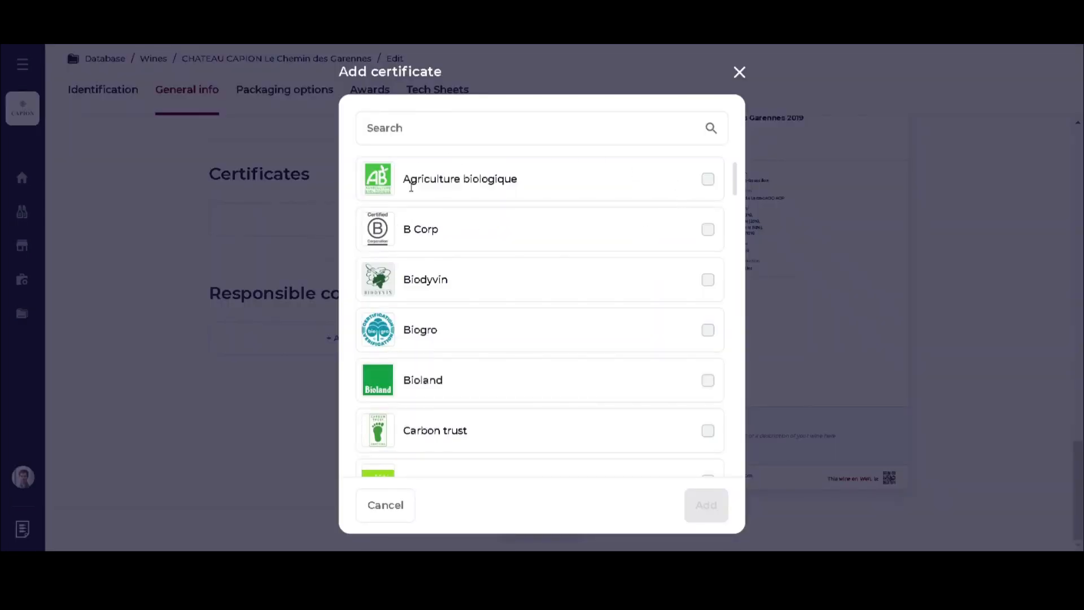
{"action": "left_click", "coordinate": [709, 180]}
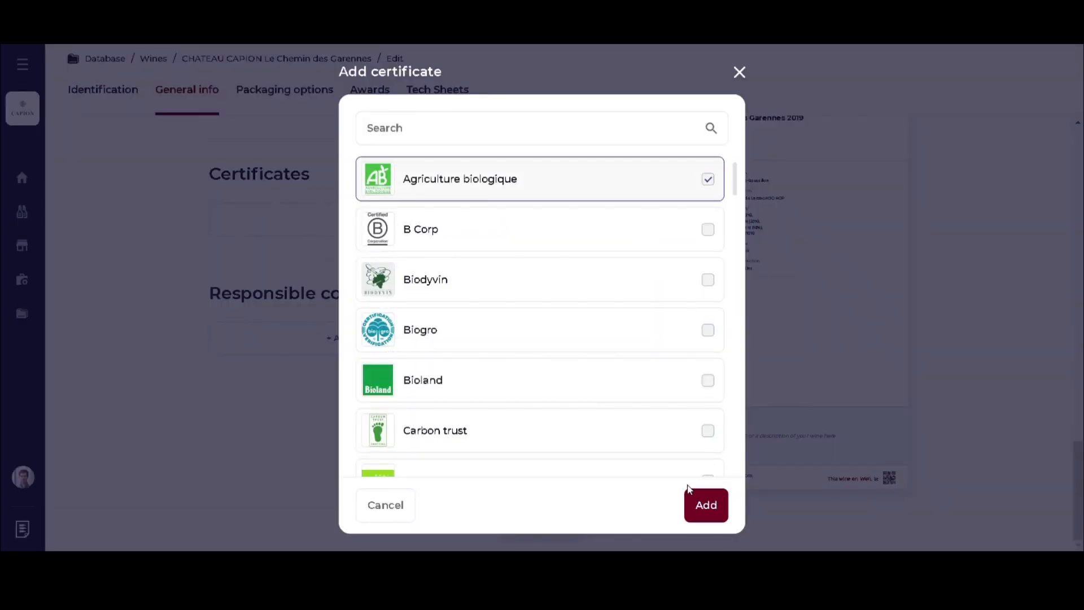
{"action": "left_click", "coordinate": [713, 510]}
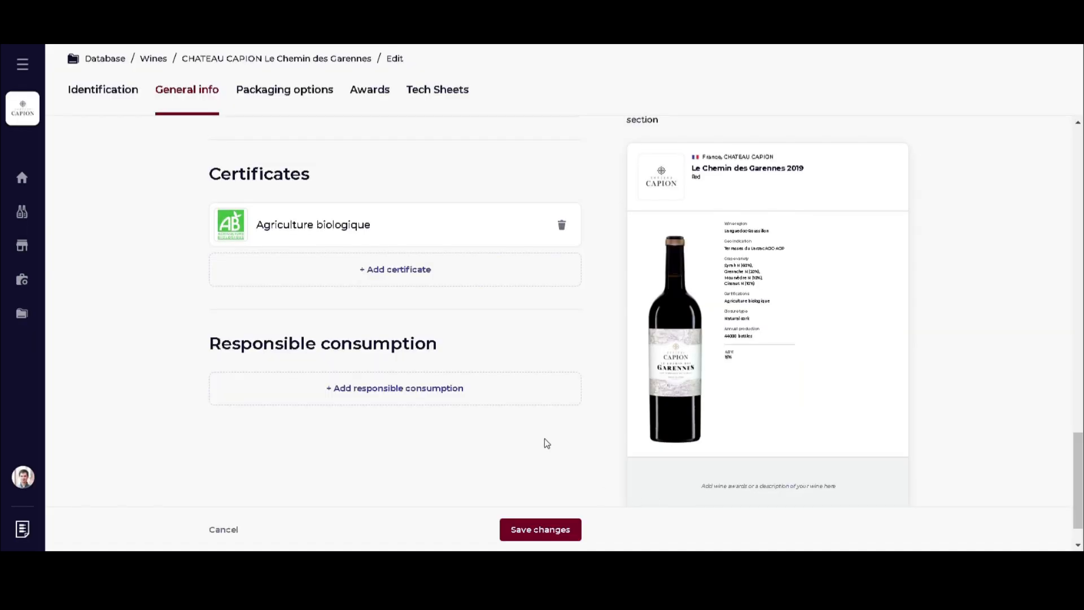
{"action": "scroll", "coordinate": [547, 446], "scroll_direction": "down", "scroll_amount": 1}
{"action": "left_click", "coordinate": [546, 533]}
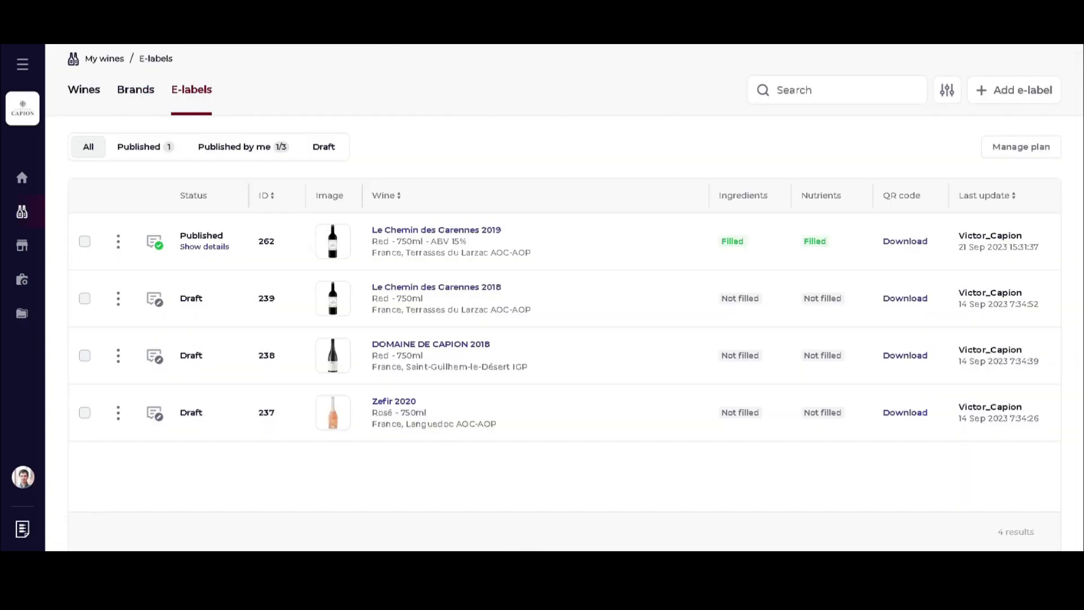
Update e-label 262 twice from the wine's data so it carries the Agriculture biologique certificate.
{"action": "left_click", "coordinate": [121, 245]}
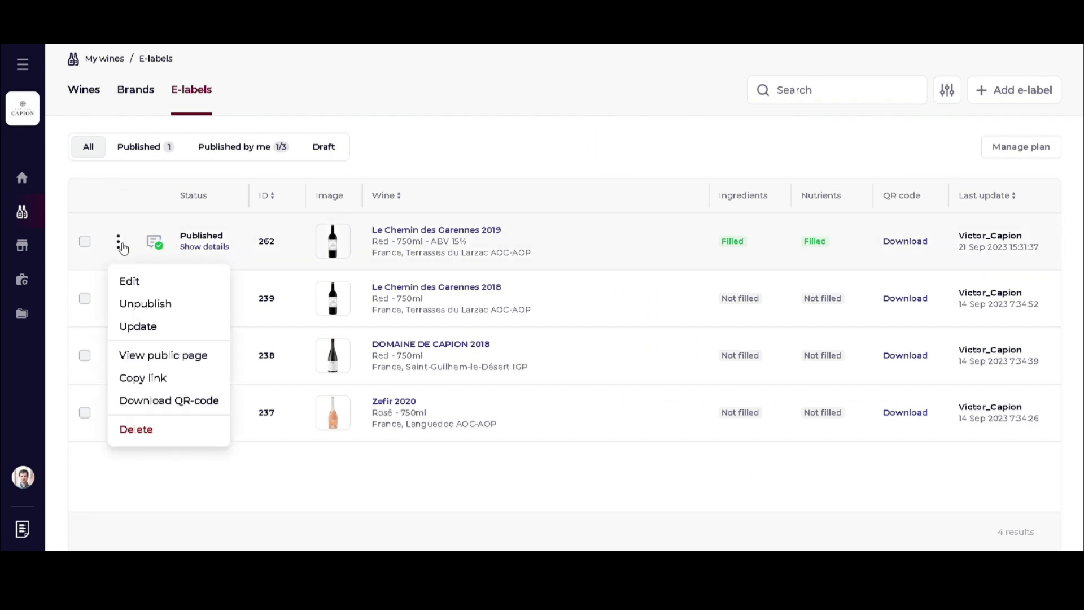
{"action": "left_click", "coordinate": [148, 331]}
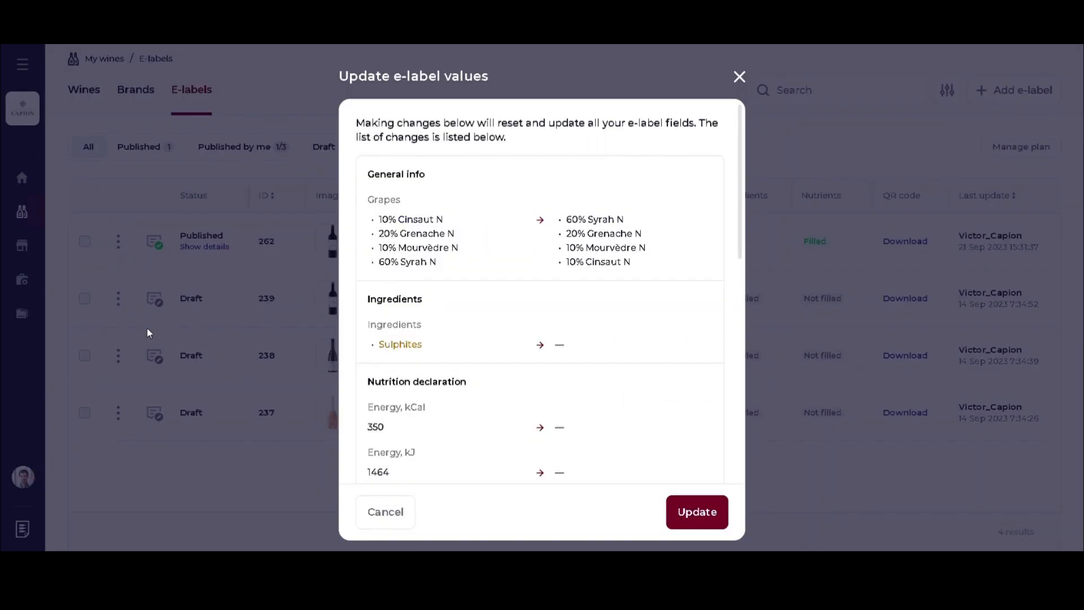
{"action": "scroll", "coordinate": [542, 311], "scroll_direction": "down", "scroll_amount": 10}
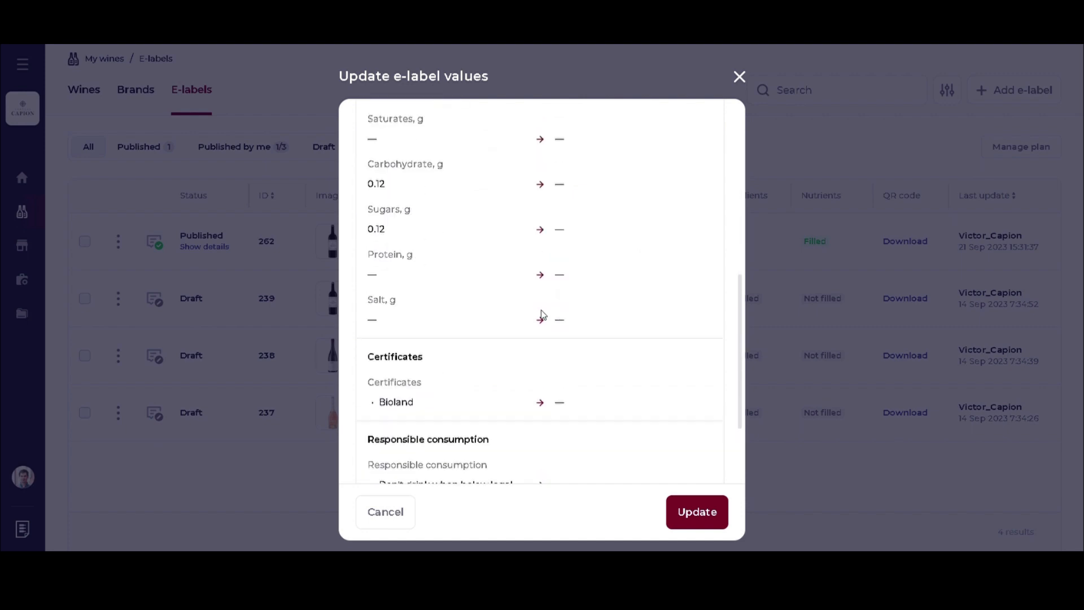
{"action": "left_click", "coordinate": [693, 510]}
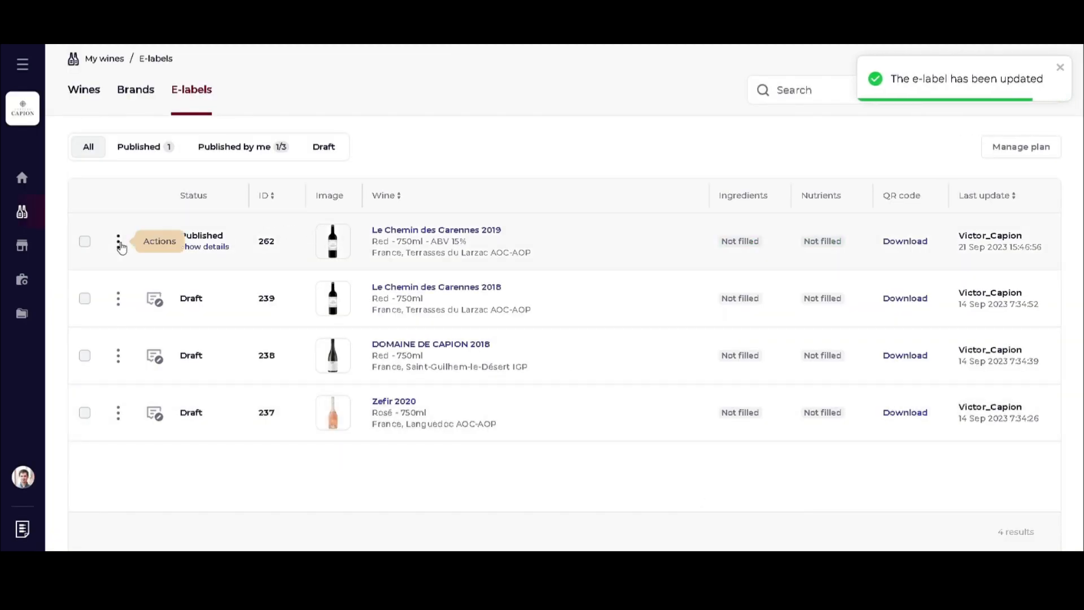
{"action": "left_click", "coordinate": [120, 244]}
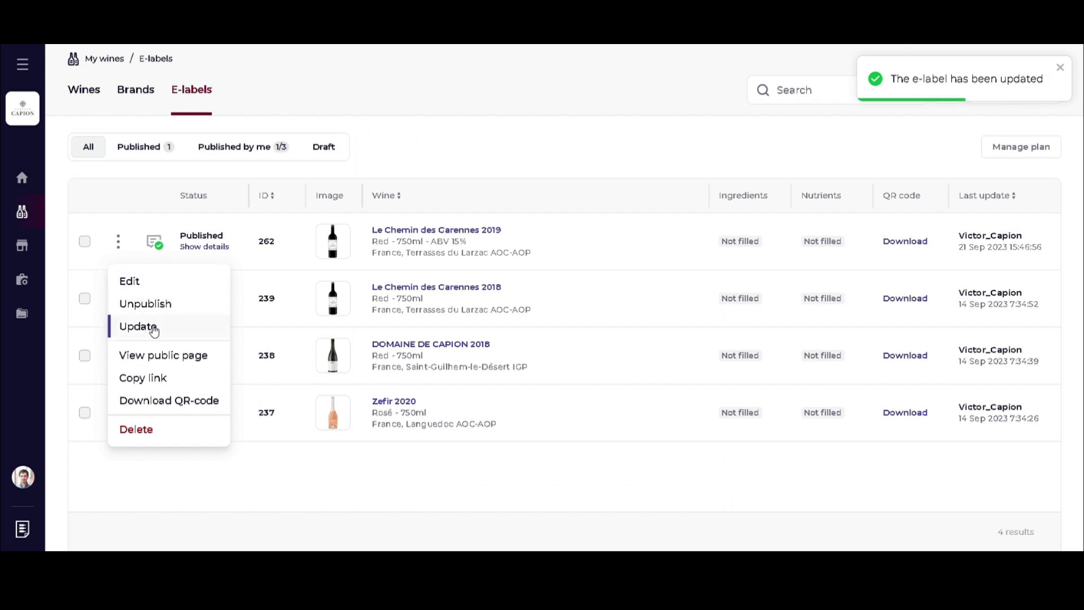
{"action": "left_click", "coordinate": [149, 327]}
{"action": "left_click", "coordinate": [695, 457]}
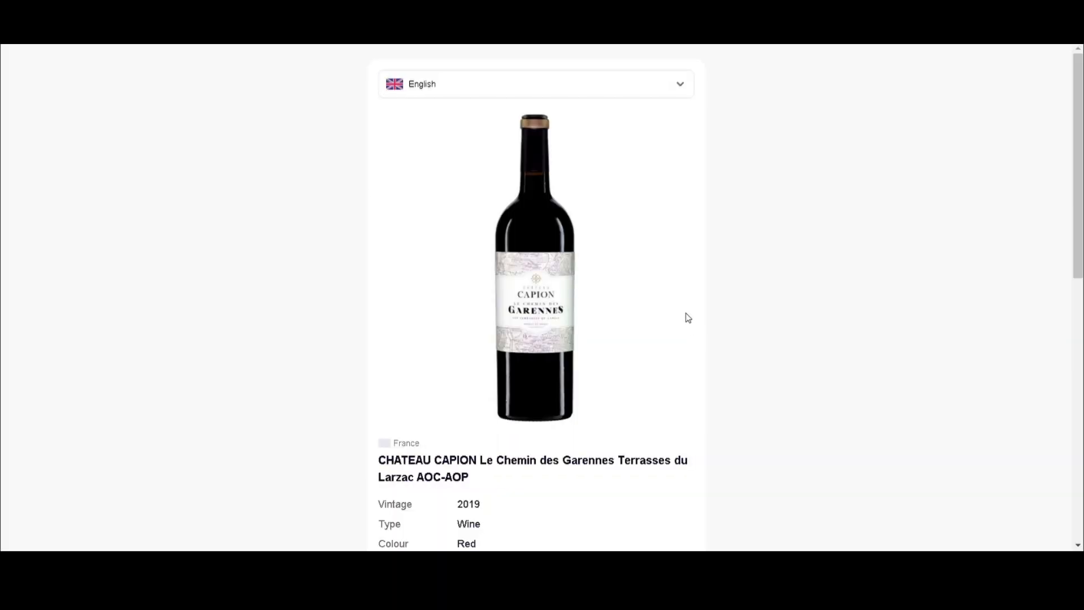
Scroll the public page to the Certificates section to confirm the Agriculture biologique logo.
{"action": "scroll", "coordinate": [689, 316], "scroll_direction": "down", "scroll_amount": 6}
{"action": "scroll", "coordinate": [689, 315], "scroll_direction": "down", "scroll_amount": 1}
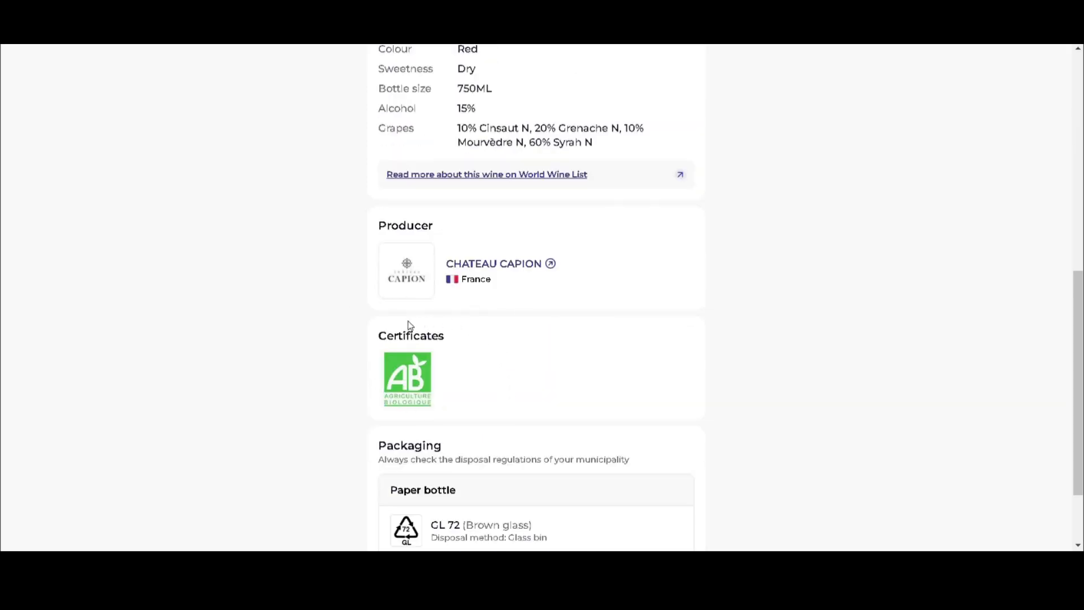
{"action": "scroll", "coordinate": [581, 313], "scroll_direction": "up", "scroll_amount": 7}
{"action": "scroll", "coordinate": [593, 288], "scroll_direction": "down", "scroll_amount": 7}
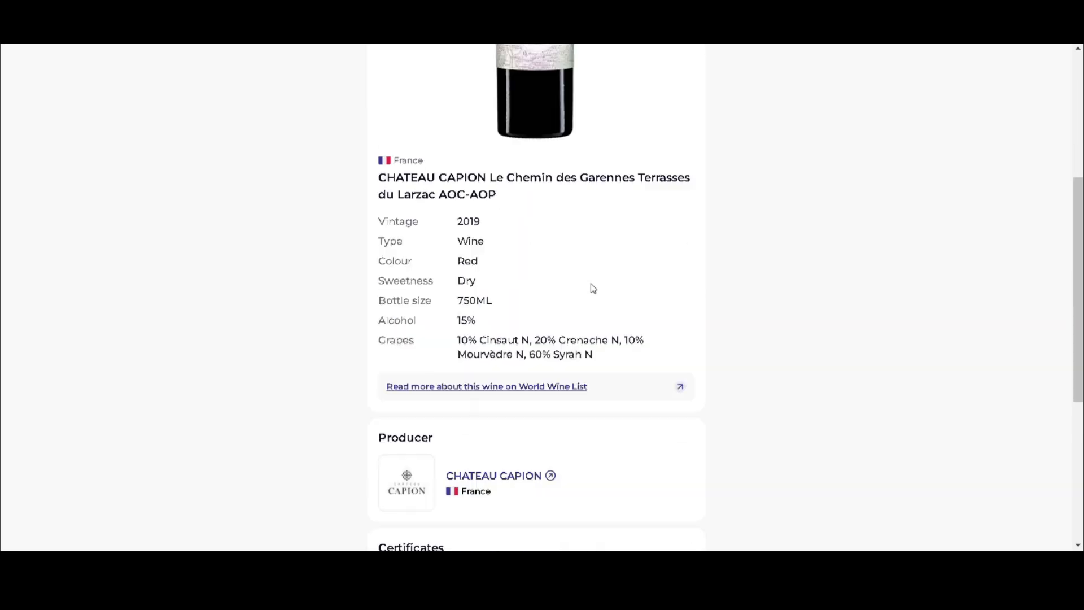